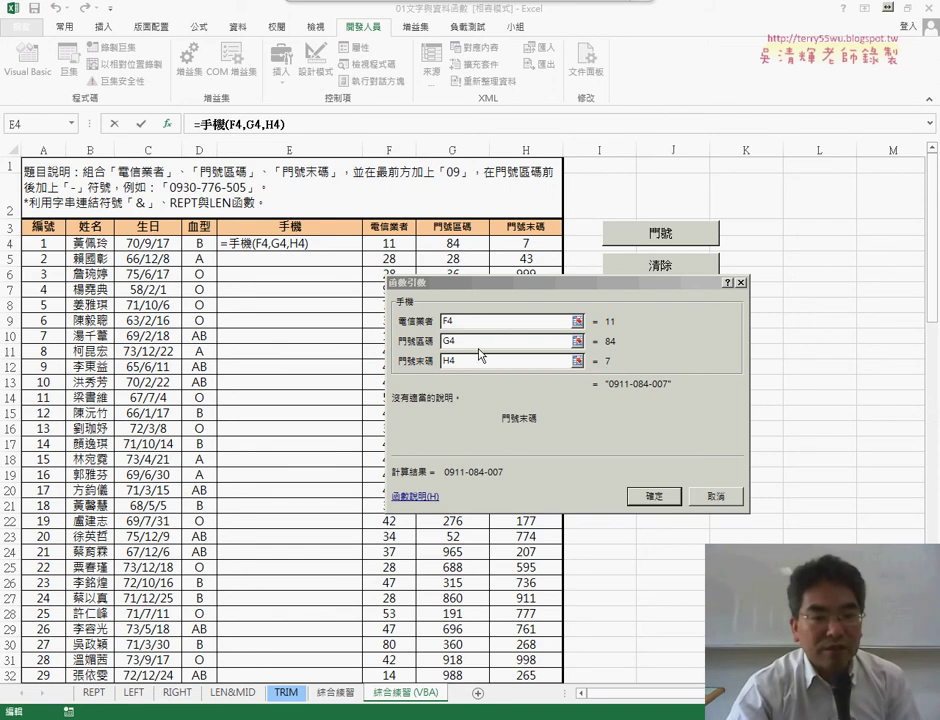
pyautogui.click(444, 324)
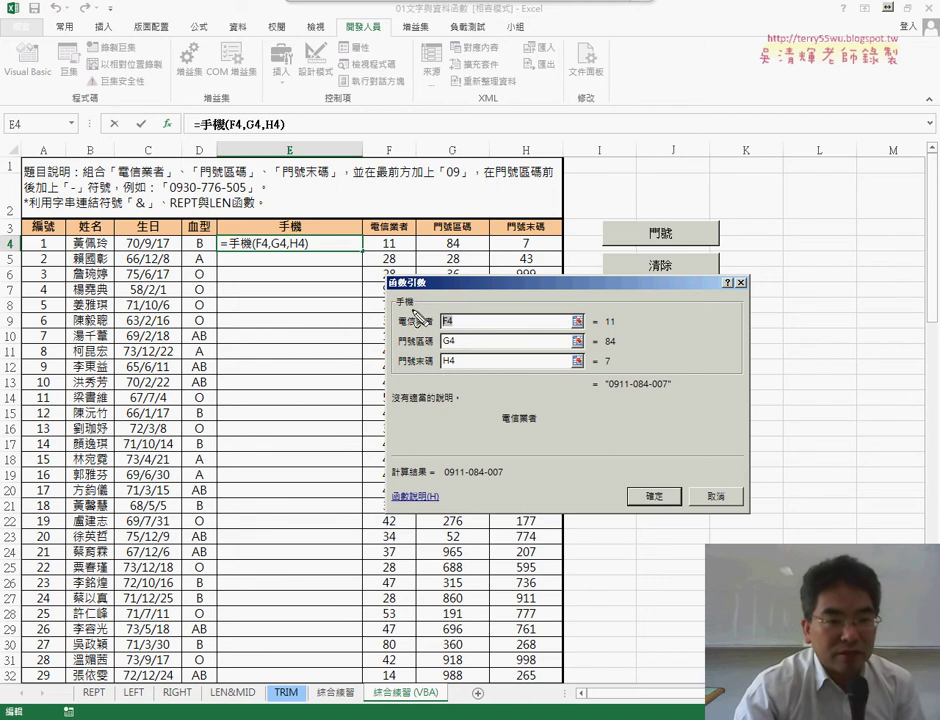
pyautogui.moveTo(398, 296)
pyautogui.mouseDown()
pyautogui.moveTo(428, 302)
pyautogui.moveTo(347, 256)
pyautogui.moveTo(290, 262)
pyautogui.moveTo(295, 270)
pyautogui.mouseUp()
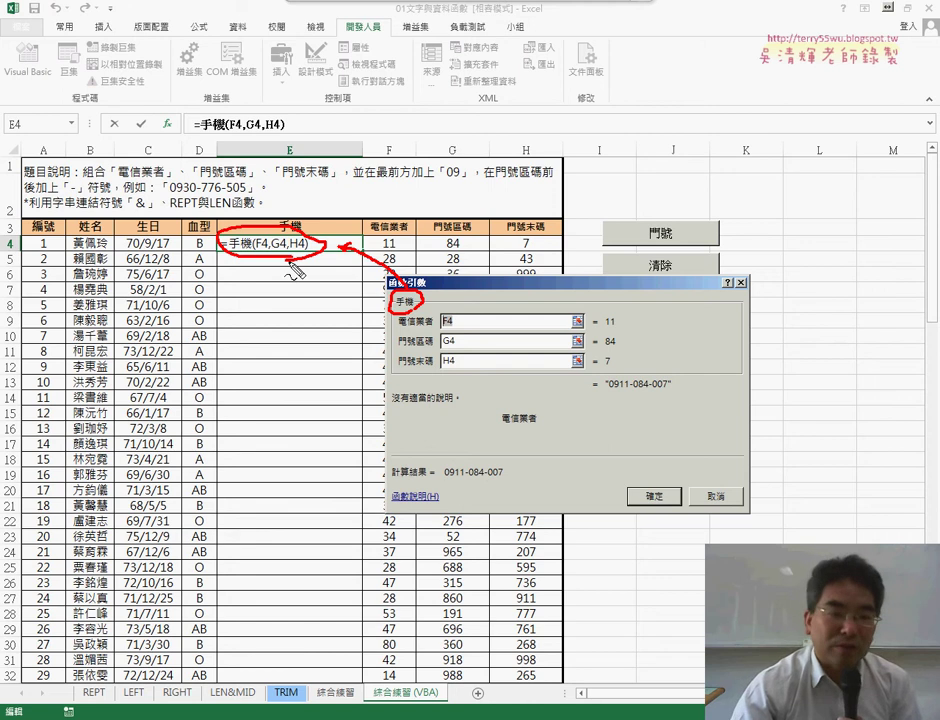
pyautogui.moveTo(455, 311); pyautogui.dragTo(457, 329)
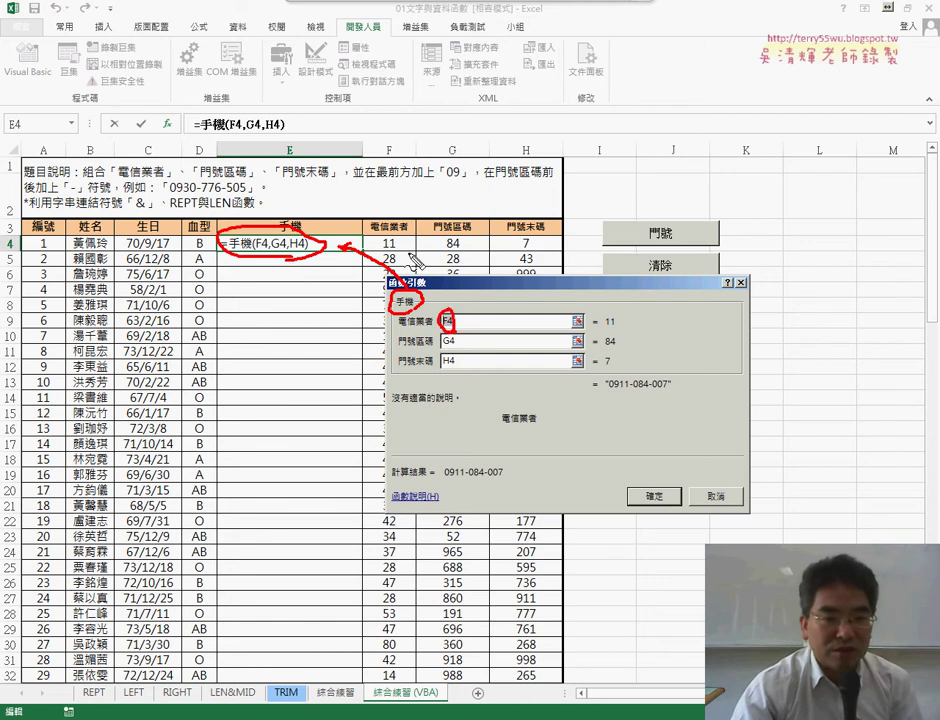
pyautogui.moveTo(400, 282)
pyautogui.mouseDown()
pyautogui.moveTo(395, 241)
pyautogui.moveTo(443, 306)
pyautogui.mouseUp()
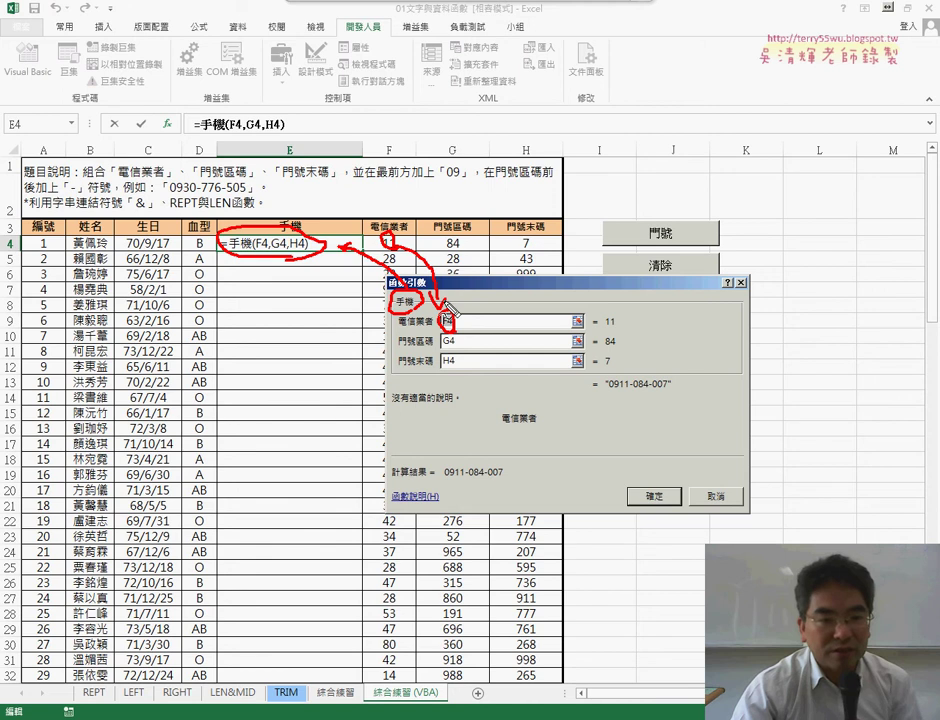
pyautogui.moveTo(444, 236)
pyautogui.mouseDown()
pyautogui.moveTo(466, 252)
pyautogui.moveTo(466, 333)
pyautogui.mouseUp()
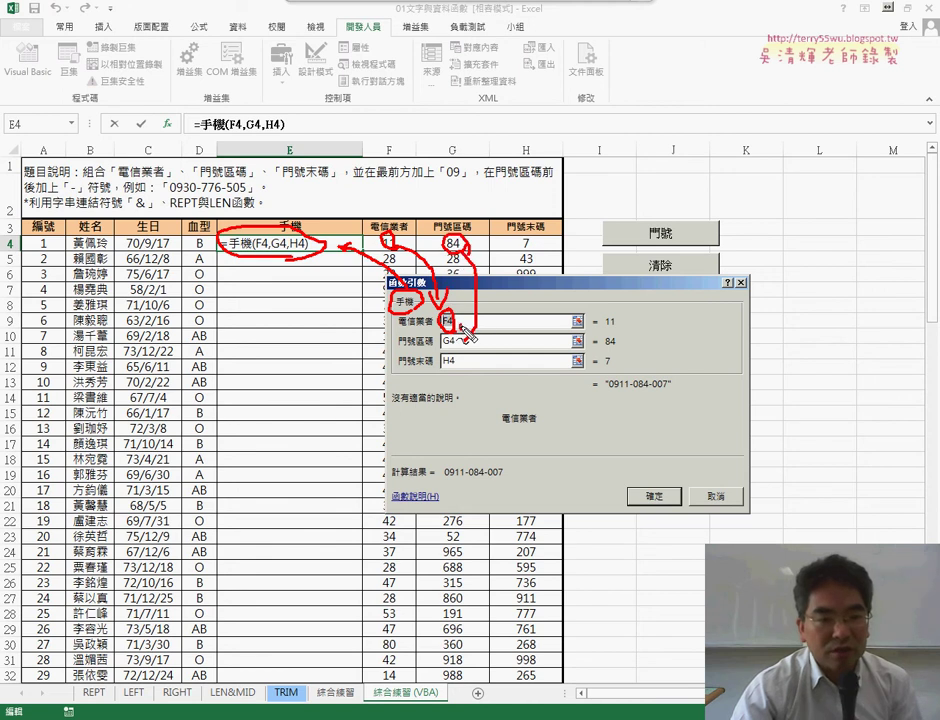
pyautogui.moveTo(527, 233)
pyautogui.mouseDown()
pyautogui.moveTo(540, 253)
pyautogui.moveTo(460, 376)
pyautogui.mouseUp()
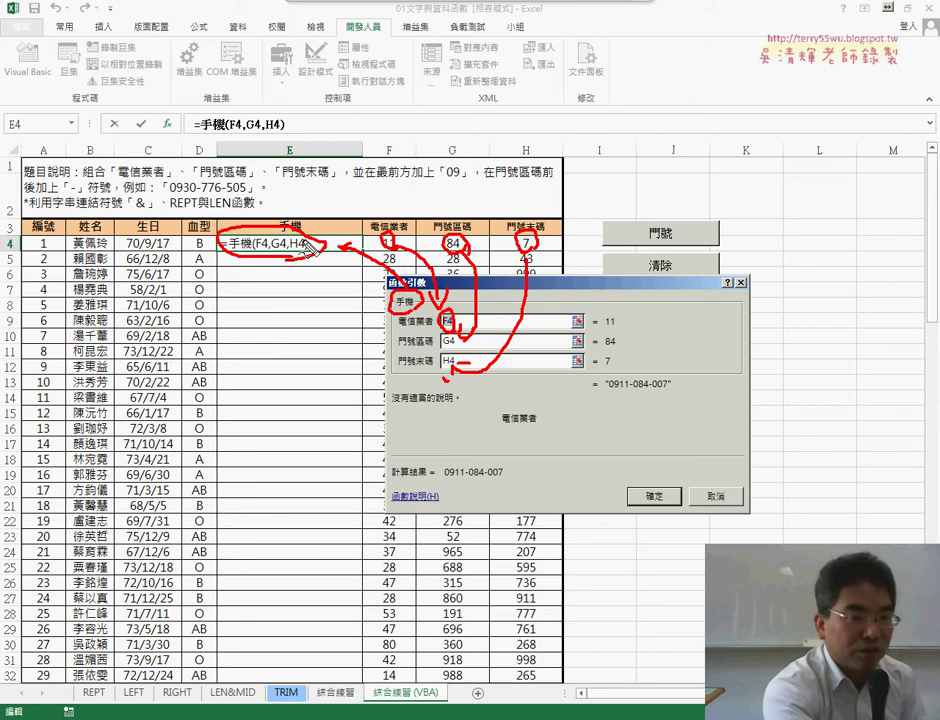
pyautogui.moveTo(668, 378); pyautogui.dragTo(677, 405)
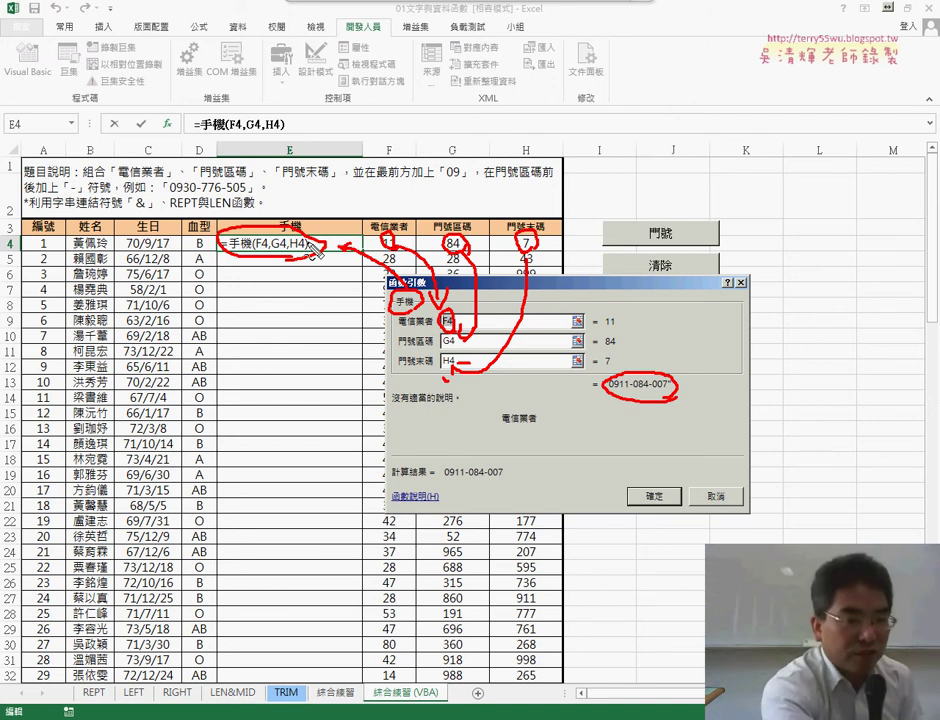
pyautogui.press('Escape')
# - Confirm the phone formula in E4 and fill it down to E32
pyautogui.click(653, 497)
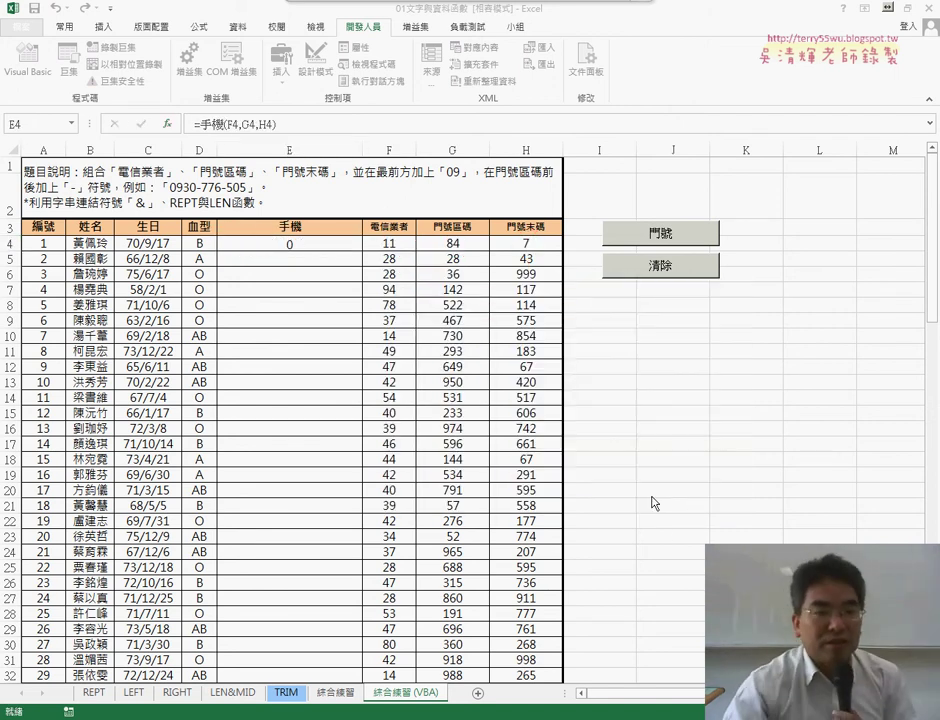
pyautogui.click(348, 244)
pyautogui.doubleClick(362, 251)
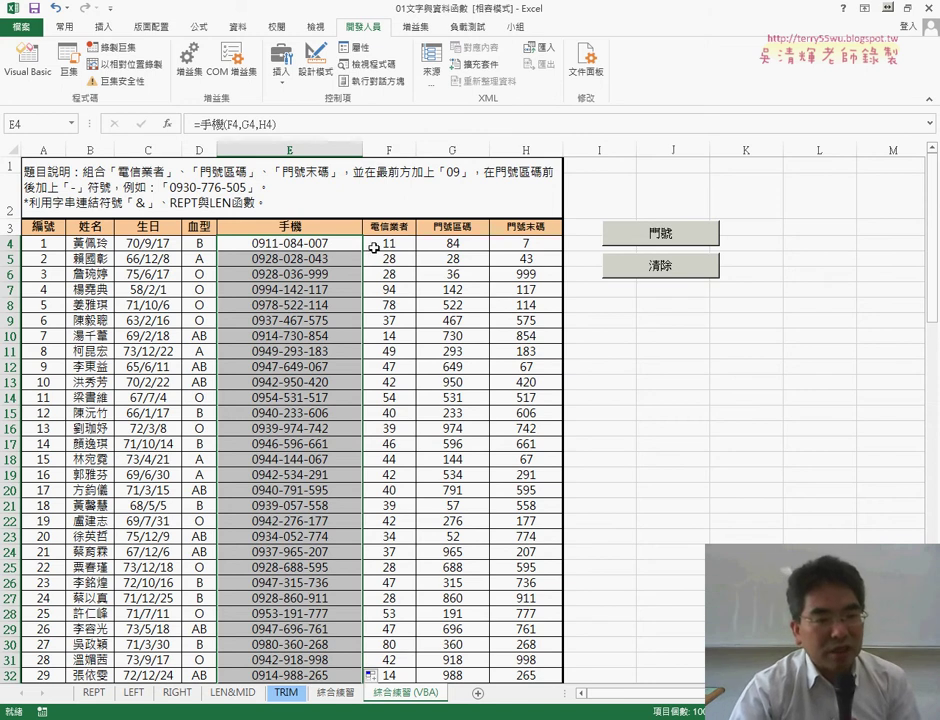
# - Select F4:H4 and clear the phone numbers from column E with 清除
pyautogui.click(504, 247)
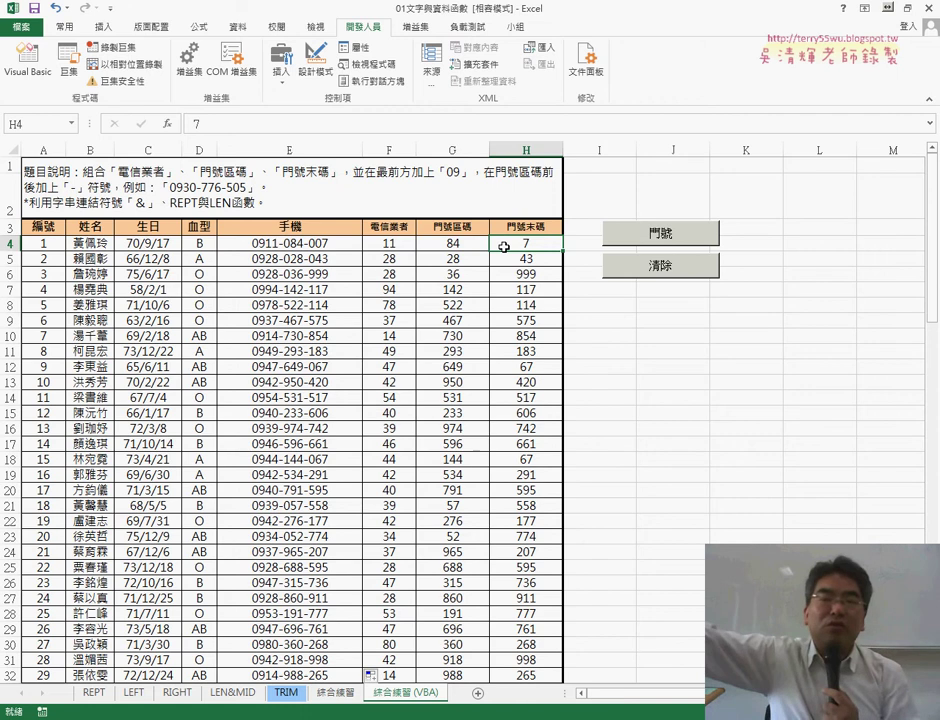
pyautogui.moveTo(406, 247); pyautogui.dragTo(510, 247)
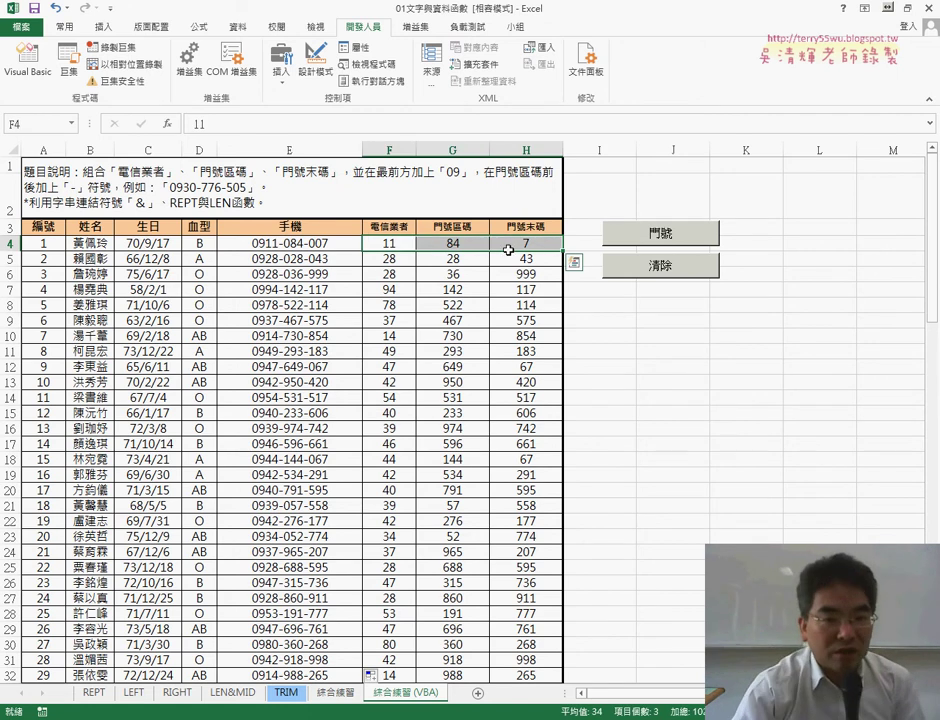
pyautogui.click(608, 268)
pyautogui.click(345, 244)
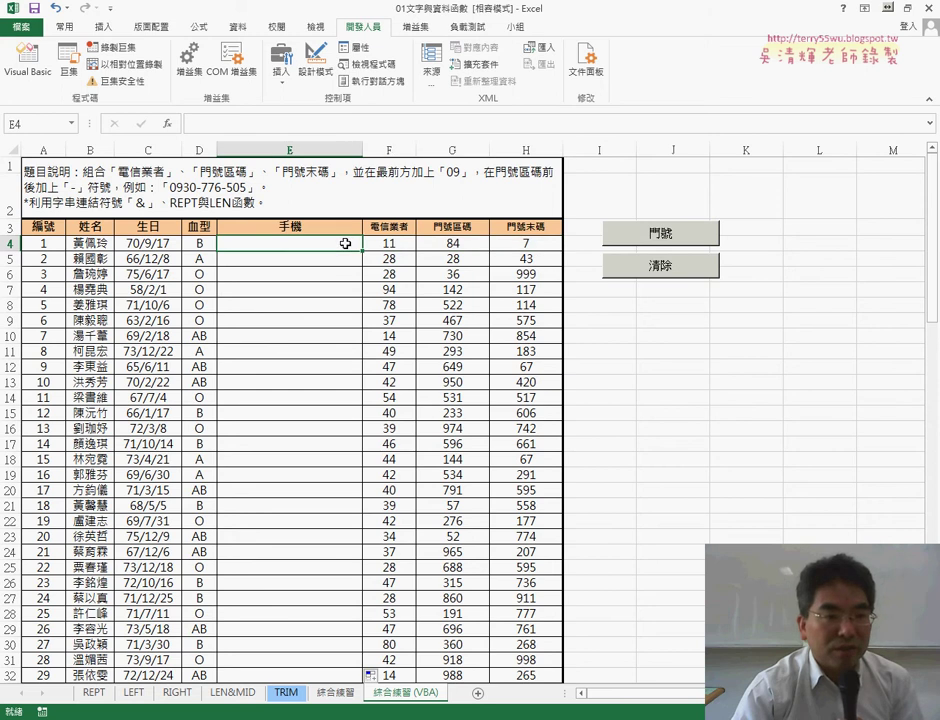
# - Insert the user-defined 手機範圍 function in E4 with F4:H4 as its 電信業者範圍 argument
pyautogui.click(168, 124)
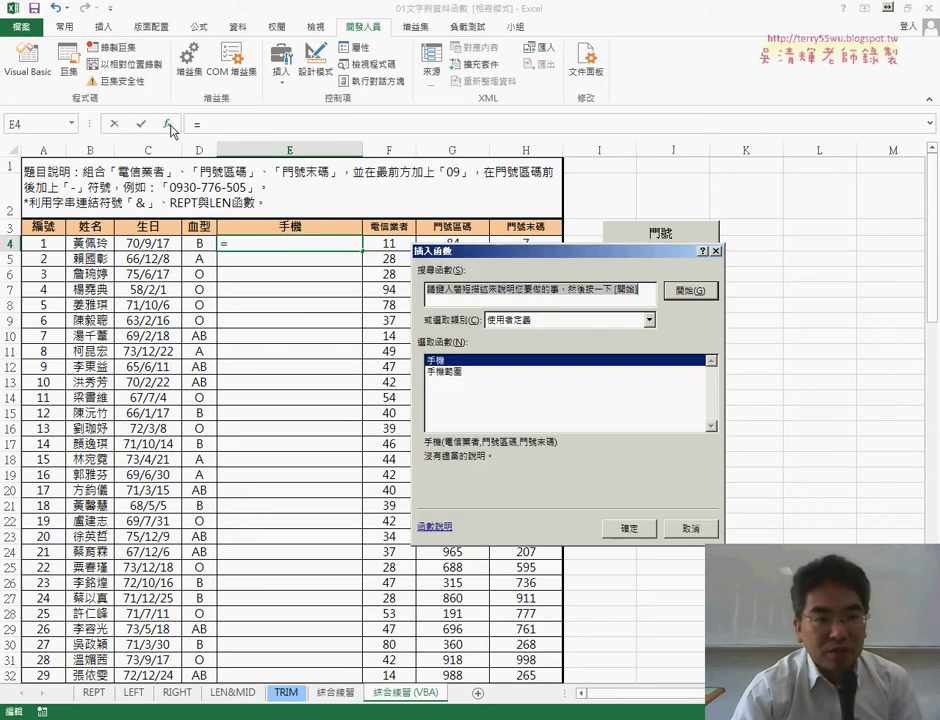
pyautogui.click(469, 372)
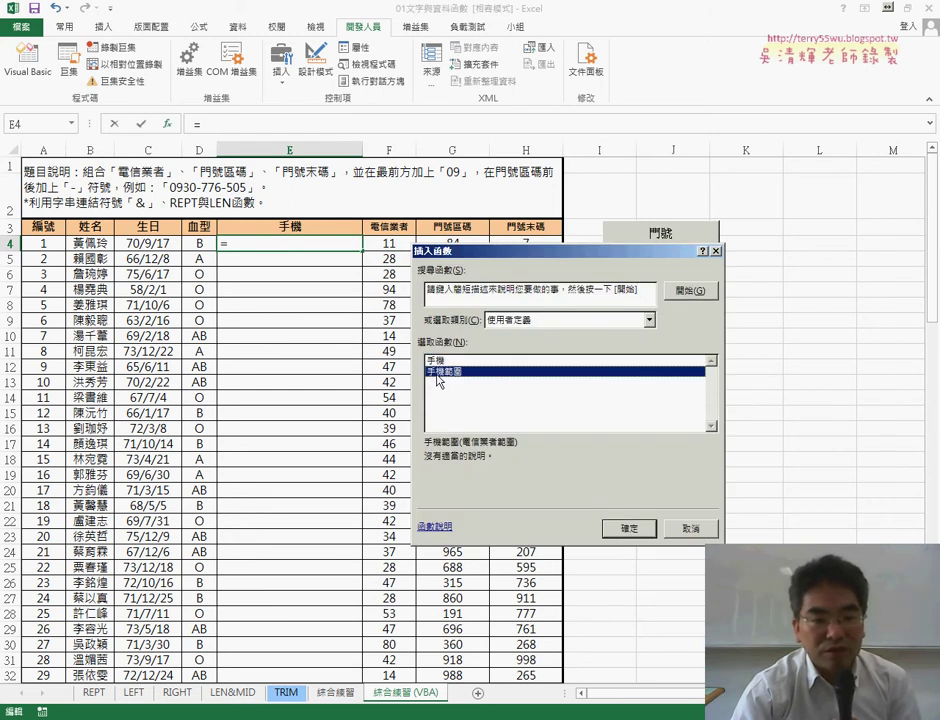
pyautogui.click(628, 529)
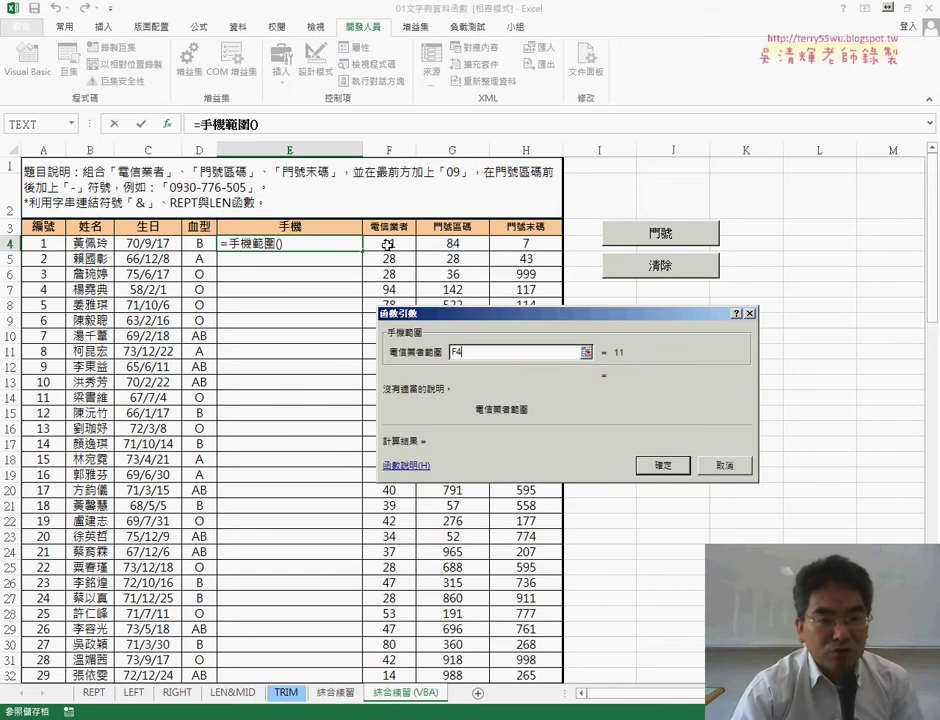
pyautogui.moveTo(387, 244); pyautogui.dragTo(539, 248)
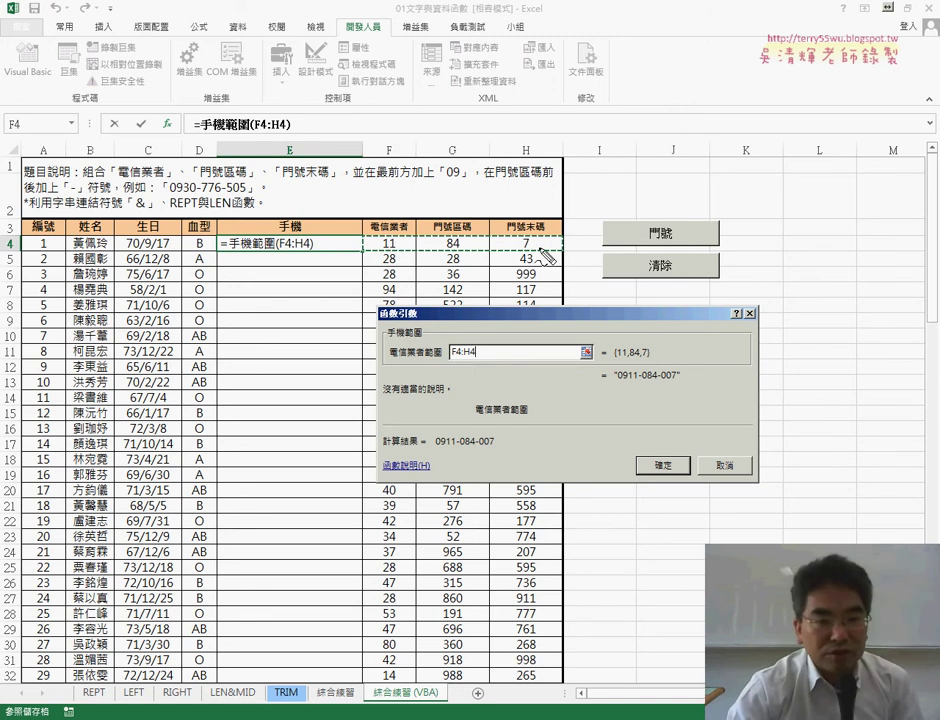
pyautogui.moveTo(362, 237)
pyautogui.mouseDown()
pyautogui.moveTo(540, 236)
pyautogui.moveTo(470, 252)
pyautogui.moveTo(362, 245)
pyautogui.mouseUp()
# - Annotate the (11,84,7) array preview and draw dividers between columns F, G and H
pyautogui.moveTo(554, 246); pyautogui.dragTo(661, 366)
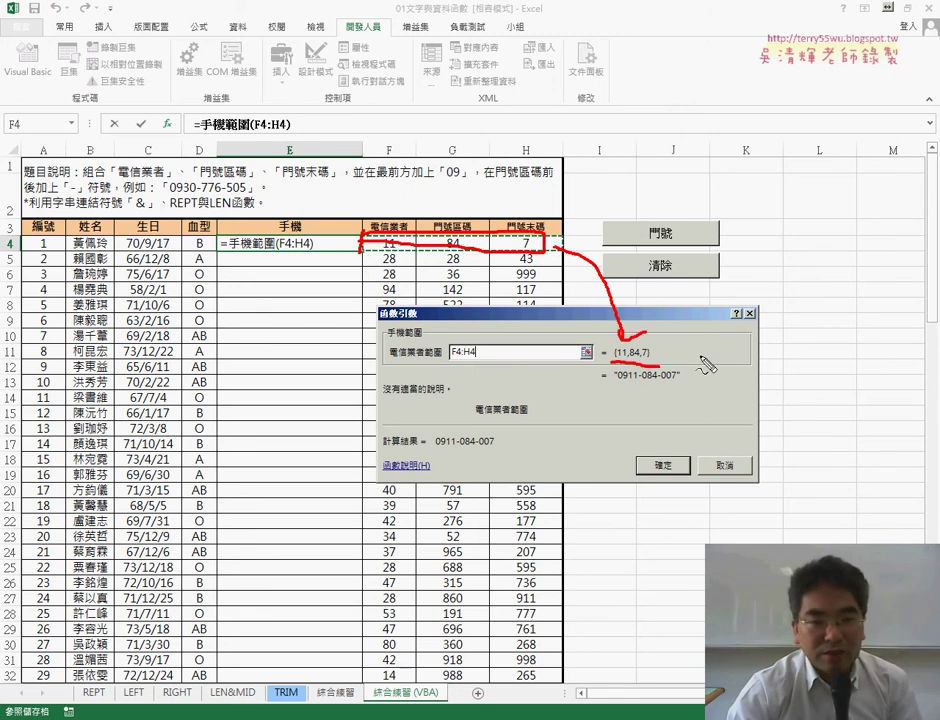
pyautogui.moveTo(704, 321); pyautogui.dragTo(686, 352)
pyautogui.moveTo(814, 329); pyautogui.dragTo(824, 371)
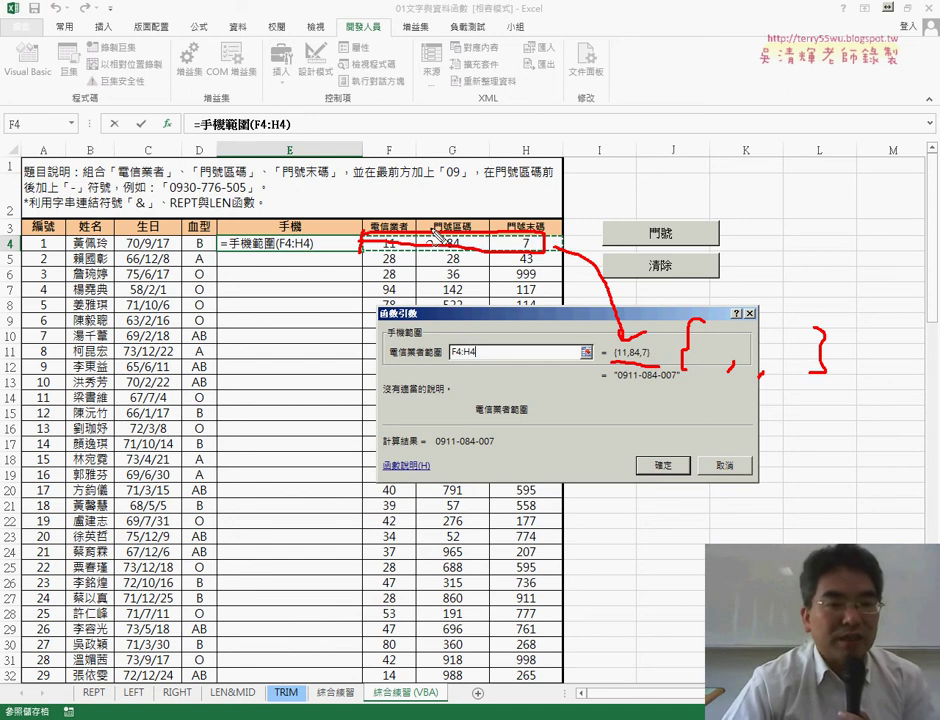
pyautogui.moveTo(418, 210); pyautogui.dragTo(420, 278)
pyautogui.moveTo(493, 200); pyautogui.dragTo(492, 306)
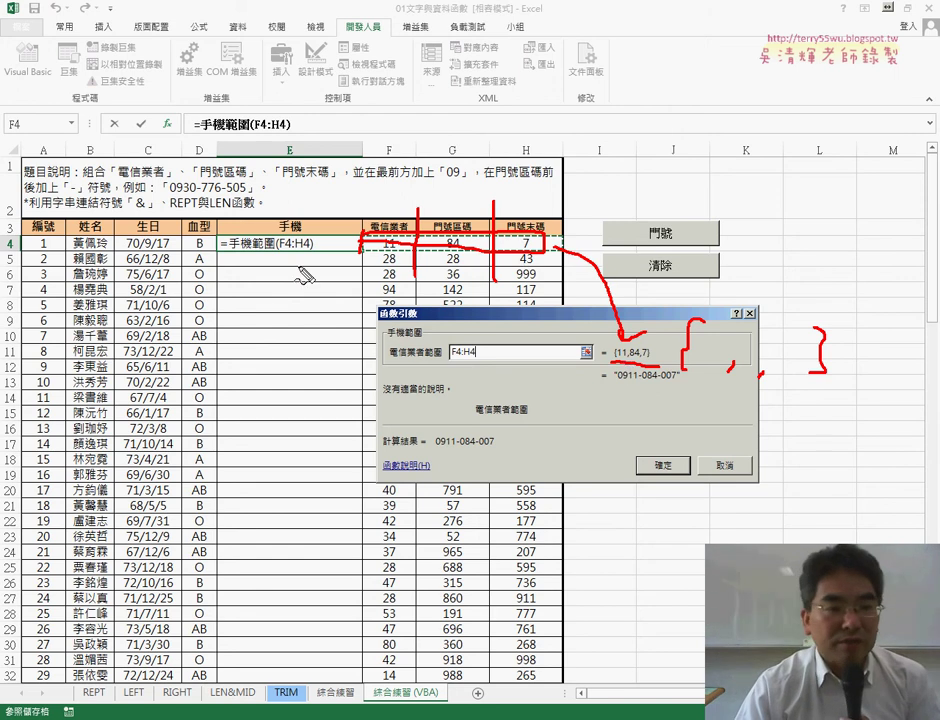
# - Mark E4's formula and F4's value 11, numbering columns F, G, H as items 1–3
pyautogui.moveTo(279, 247); pyautogui.dragTo(291, 236)
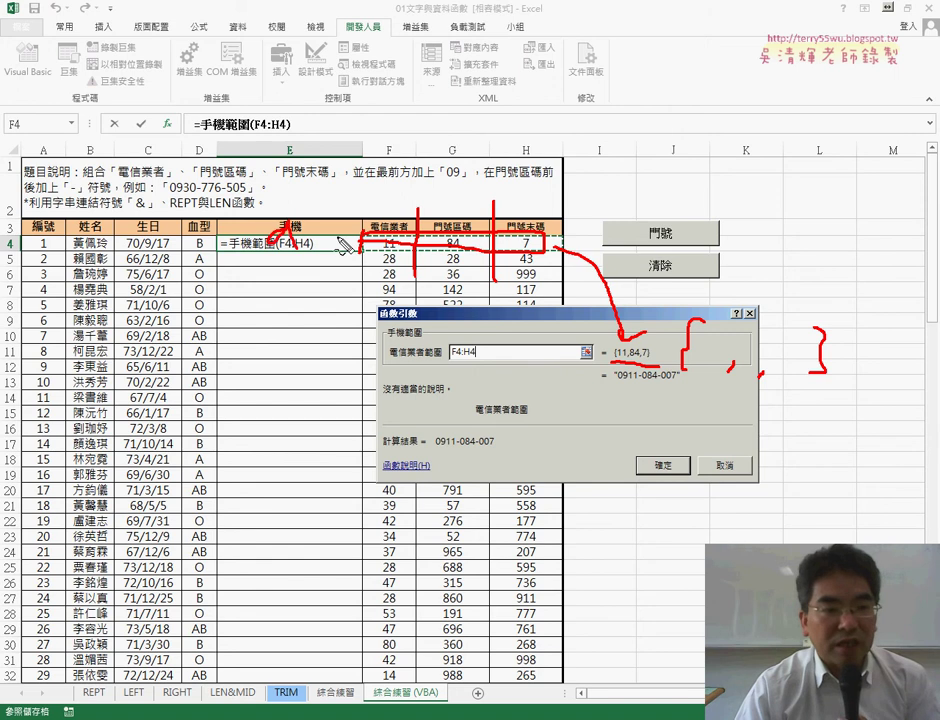
pyautogui.moveTo(380, 245); pyautogui.dragTo(323, 268)
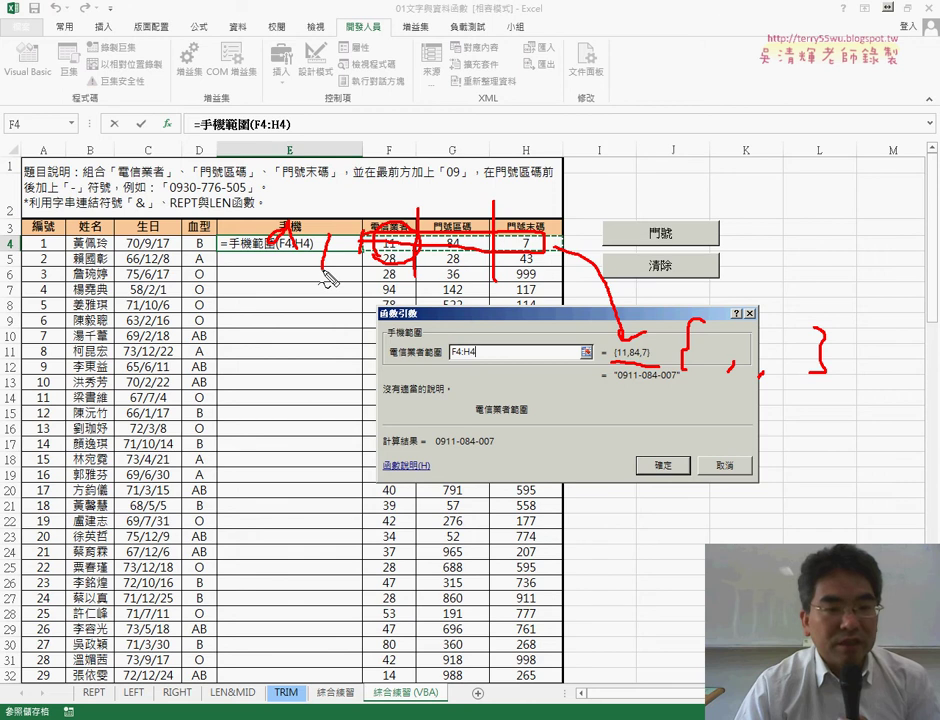
pyautogui.moveTo(390, 178); pyautogui.dragTo(394, 215)
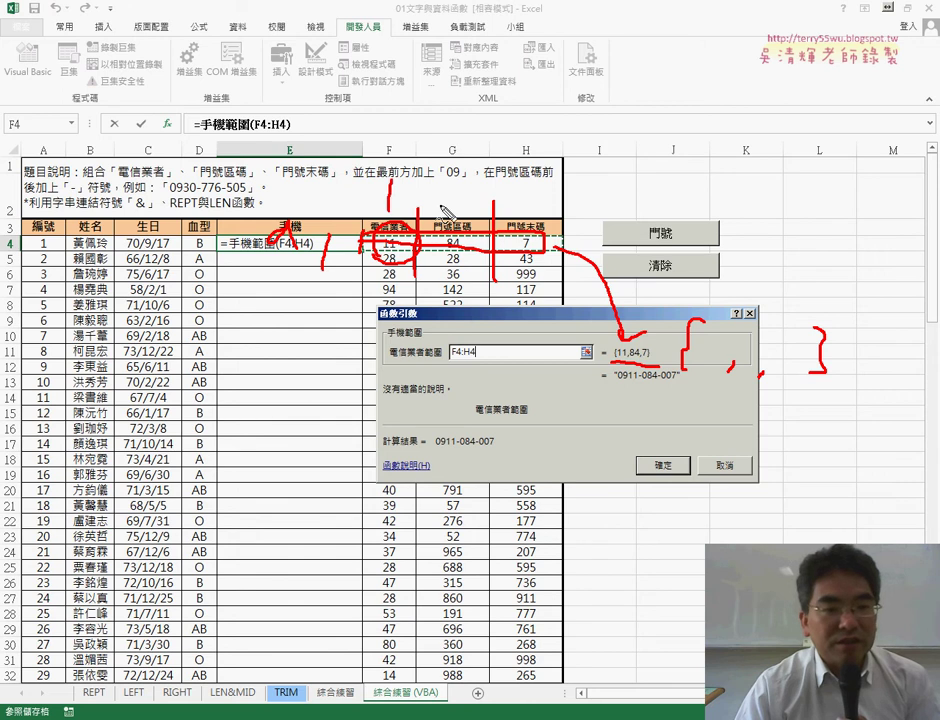
pyautogui.moveTo(453, 186); pyautogui.dragTo(466, 210)
pyautogui.moveTo(520, 179); pyautogui.dragTo(521, 212)
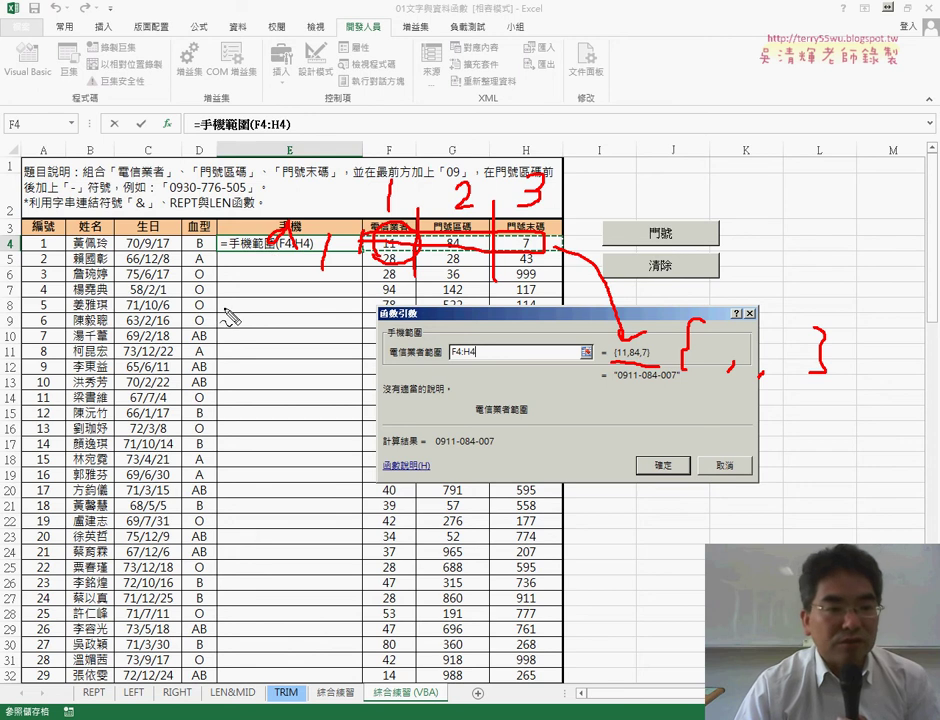
# - Write (1,1) index notes on the sheet, then cancel the 手機範圍 formula entry
pyautogui.moveTo(205, 314); pyautogui.dragTo(215, 322)
pyautogui.moveTo(272, 287)
pyautogui.mouseDown()
pyautogui.moveTo(262, 332)
pyautogui.moveTo(291, 323)
pyautogui.moveTo(338, 330)
pyautogui.mouseUp()
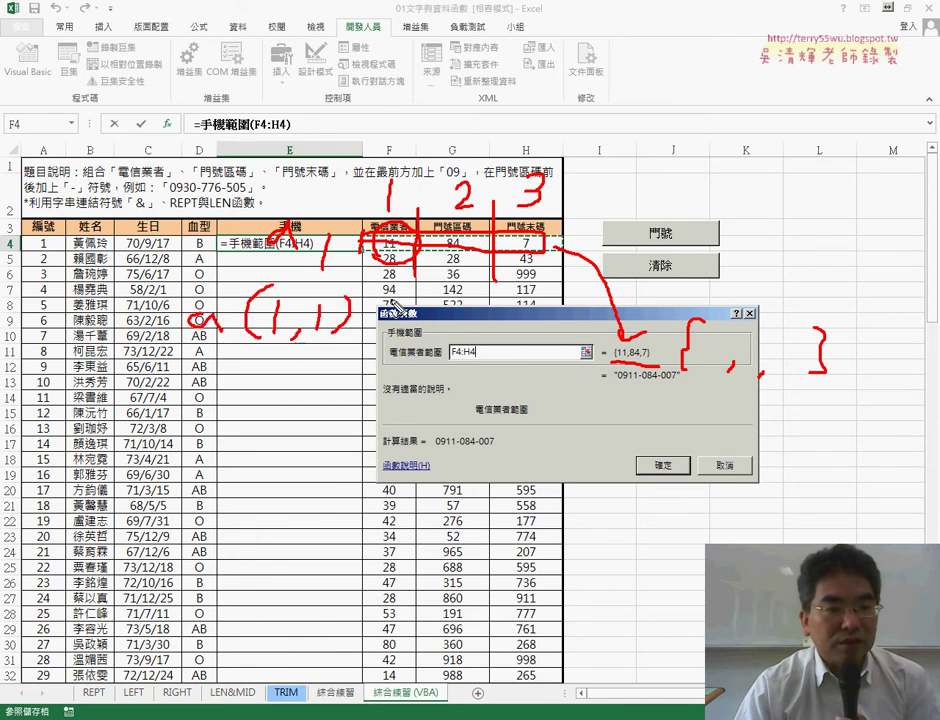
pyautogui.moveTo(205, 352)
pyautogui.mouseDown()
pyautogui.moveTo(208, 366)
pyautogui.moveTo(244, 388)
pyautogui.mouseUp()
pyautogui.moveTo(268, 346)
pyautogui.mouseDown()
pyautogui.moveTo(268, 380)
pyautogui.moveTo(352, 384)
pyautogui.moveTo(352, 398)
pyautogui.mouseUp()
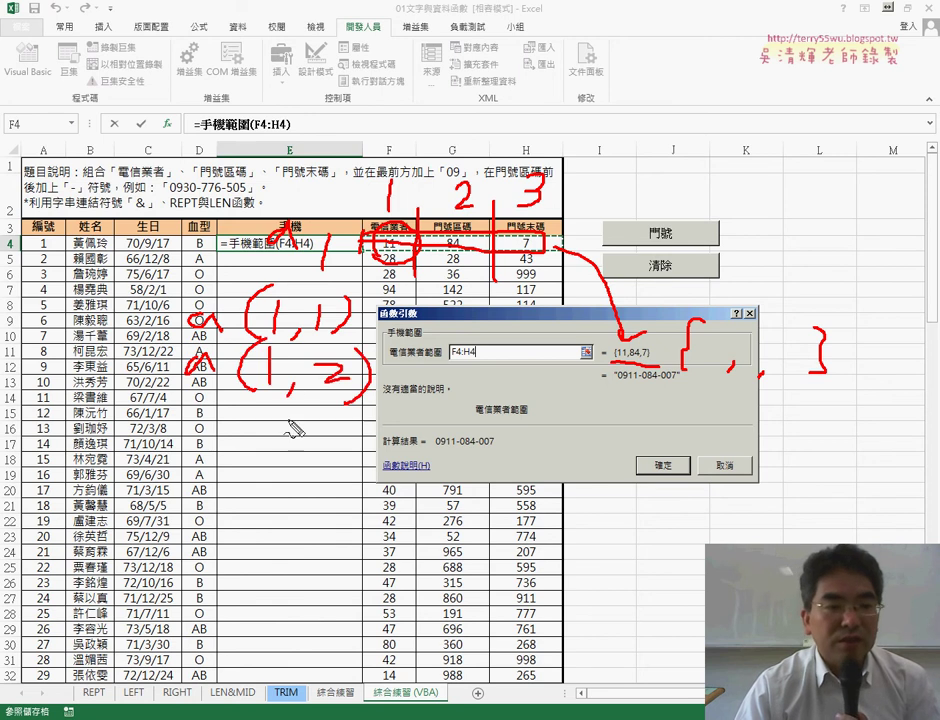
pyautogui.moveTo(190, 440)
pyautogui.mouseDown()
pyautogui.moveTo(225, 428)
pyautogui.moveTo(274, 440)
pyautogui.moveTo(298, 458)
pyautogui.mouseUp()
pyautogui.moveTo(328, 418)
pyautogui.mouseDown()
pyautogui.moveTo(332, 446)
pyautogui.moveTo(360, 452)
pyautogui.mouseUp()
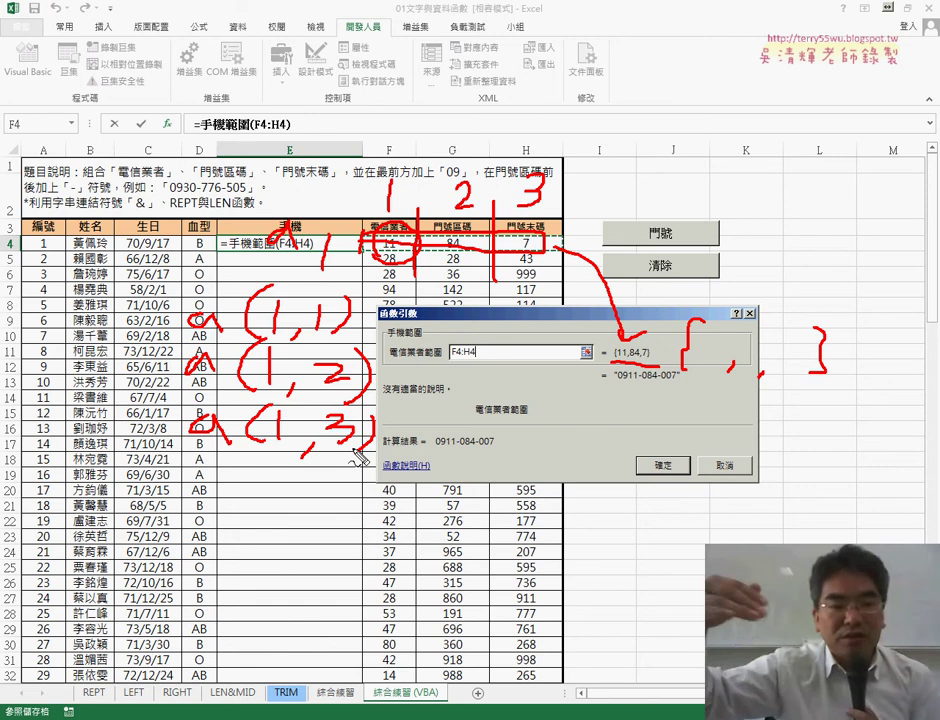
pyautogui.press('Escape')
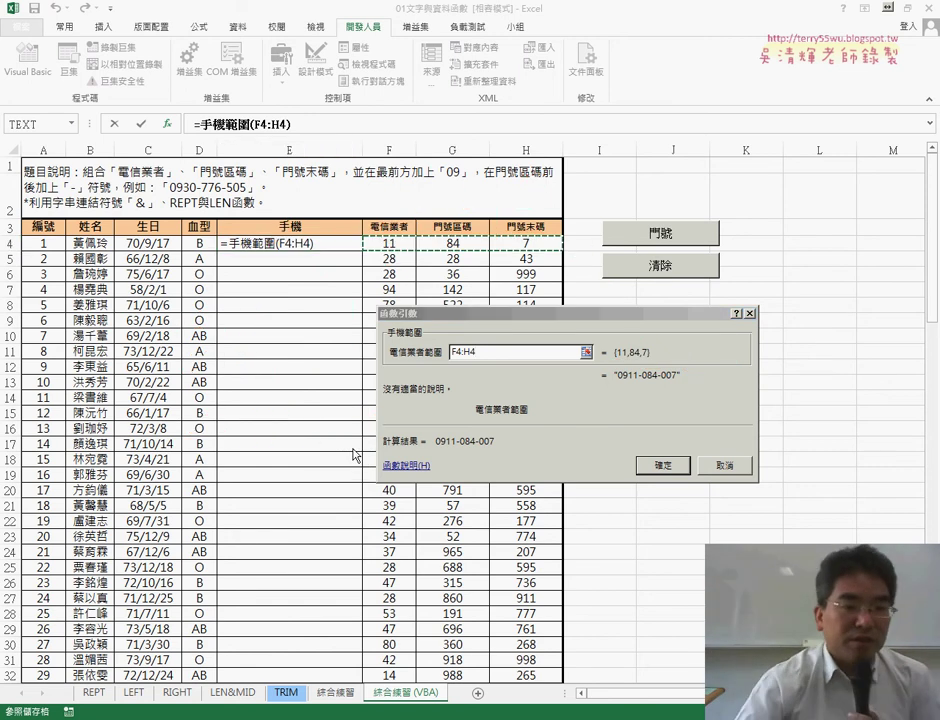
pyautogui.click(708, 467)
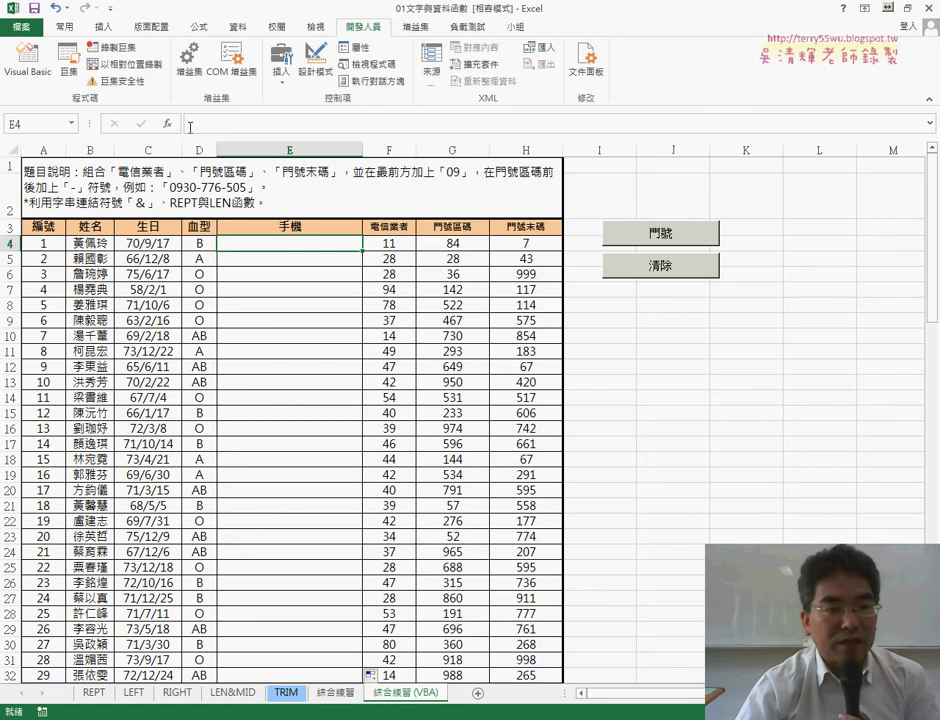
# - Enter =手機範圍(F4:H4) in E4 and fill it down to row 32
pyautogui.hotkey('shift', 'F3')
pyautogui.click(445, 371)
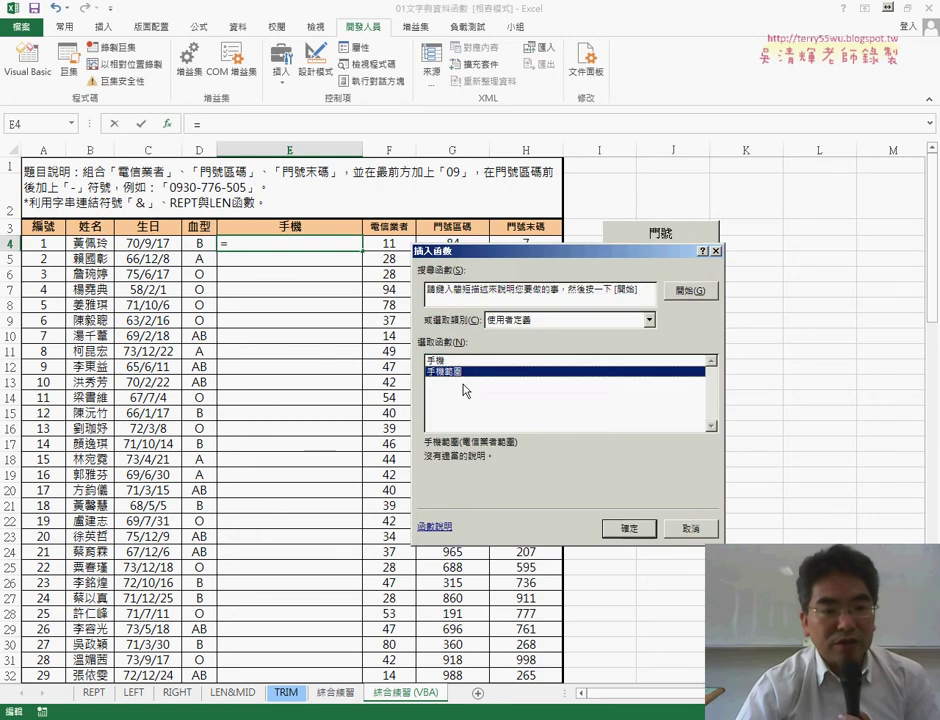
pyautogui.click(627, 528)
pyautogui.moveTo(388, 243); pyautogui.dragTo(534, 243)
pyautogui.click(670, 463)
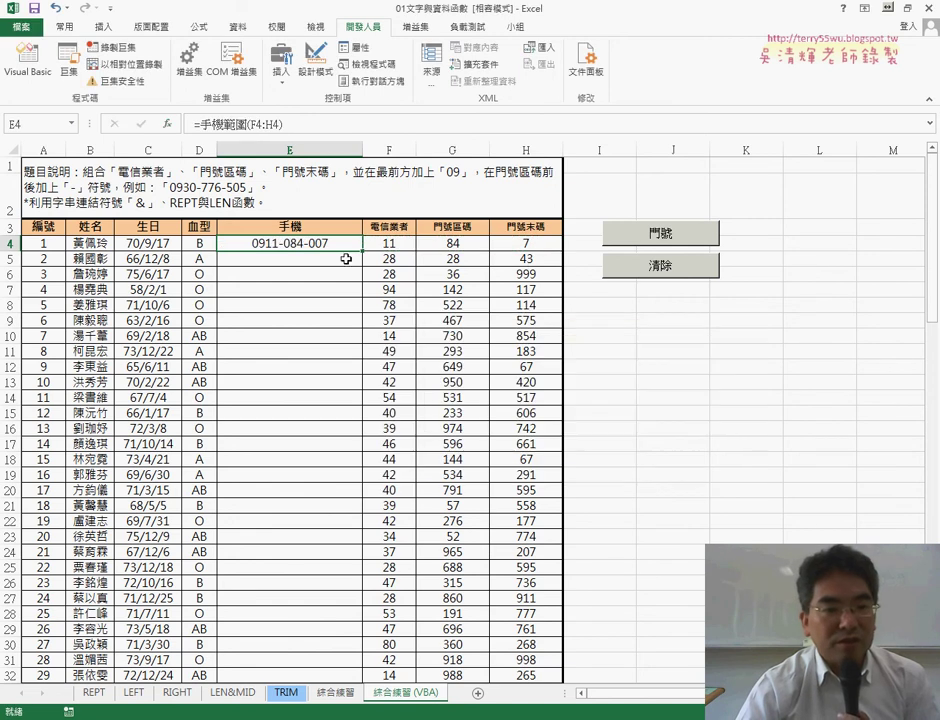
pyautogui.doubleClick(363, 252)
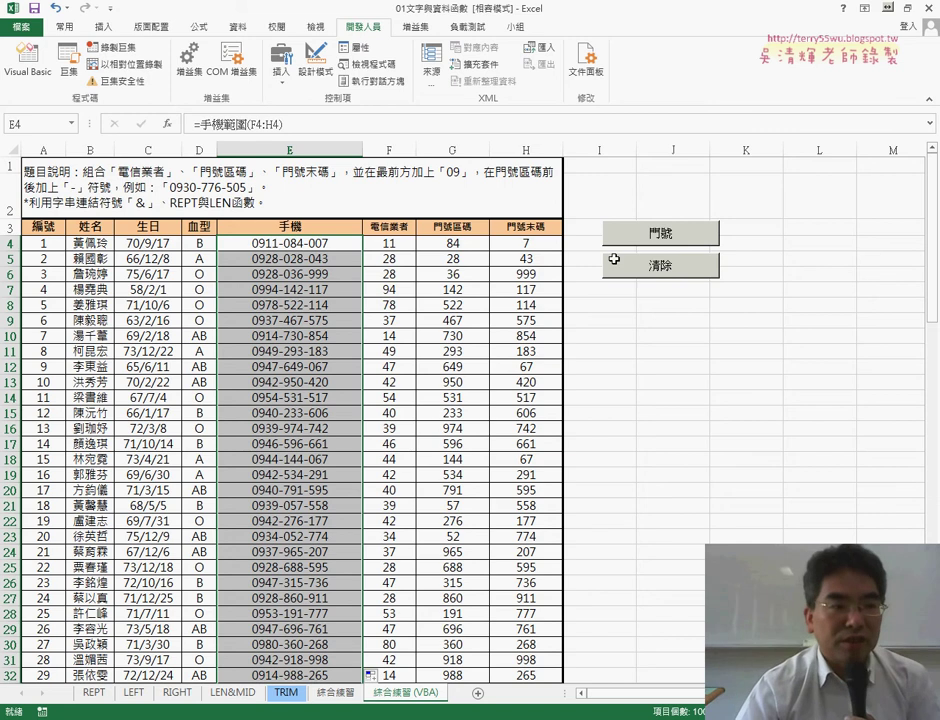
# - Open the Visual Basic editor and enlarge its code window
pyautogui.click(27, 58)
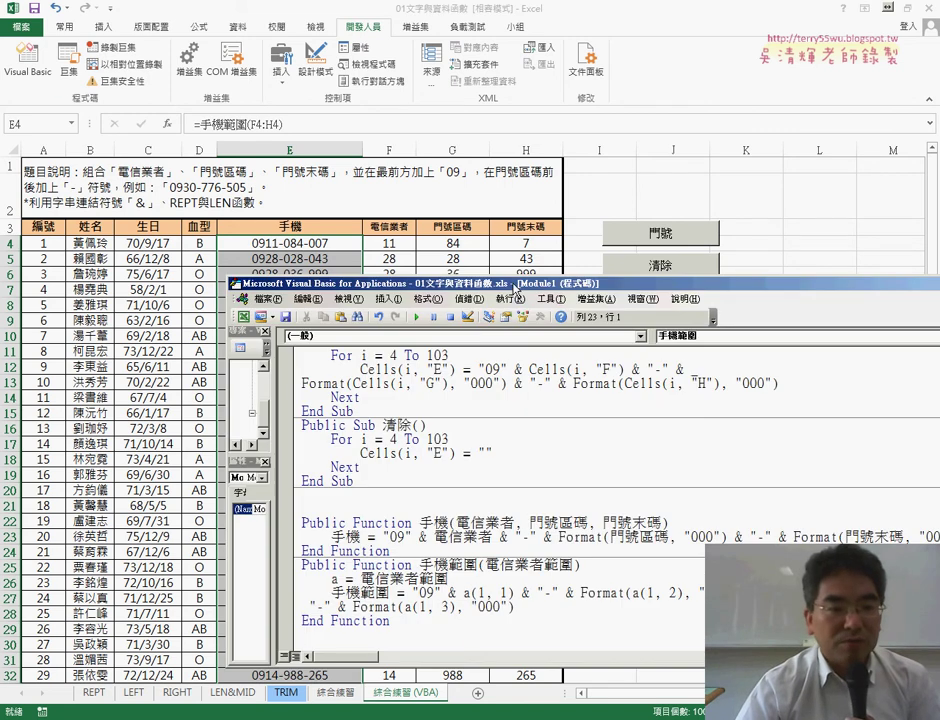
pyautogui.moveTo(515, 289); pyautogui.dragTo(455, 130)
pyautogui.moveTo(417, 507); pyautogui.dragTo(417, 583)
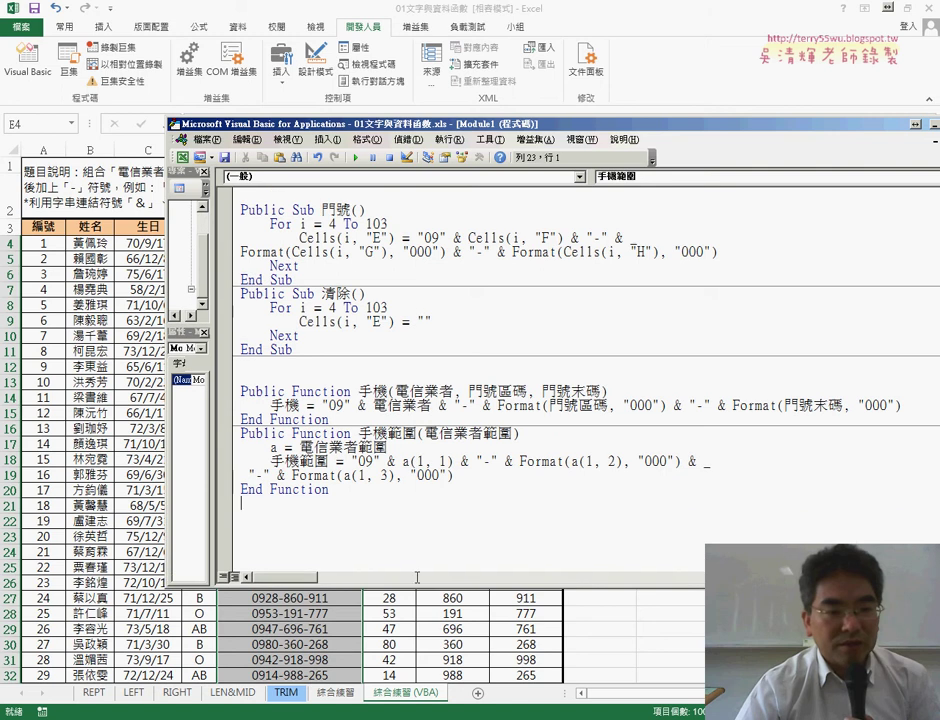
# - Delete the 手機範圍 function and paste a duplicate of the 手機 function below
pyautogui.moveTo(330, 490); pyautogui.dragTo(232, 436)
pyautogui.press('Delete')
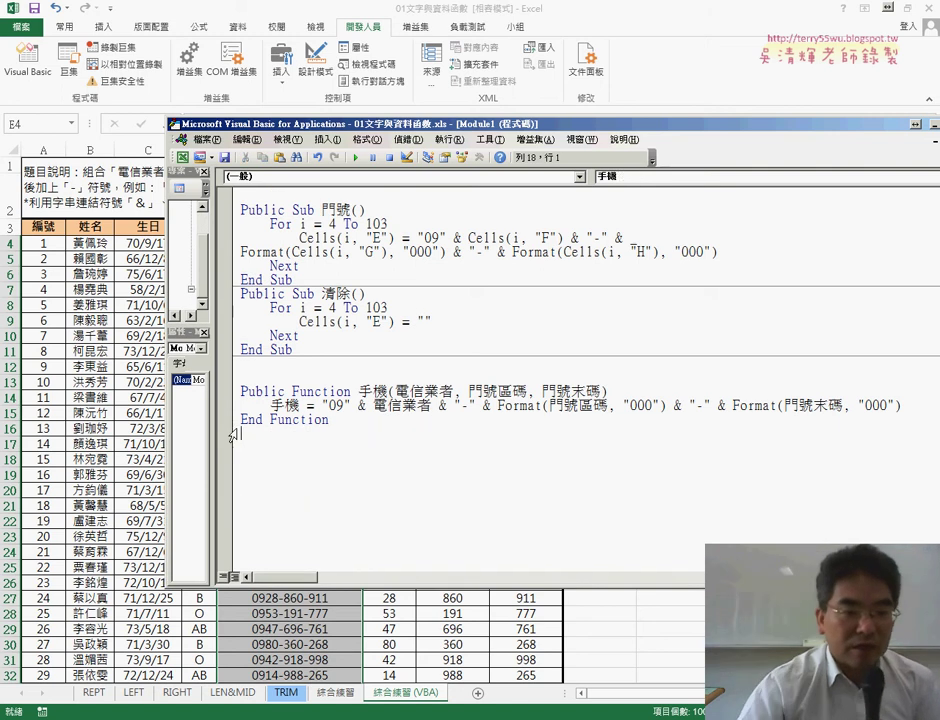
pyautogui.moveTo(241, 440); pyautogui.dragTo(240, 392)
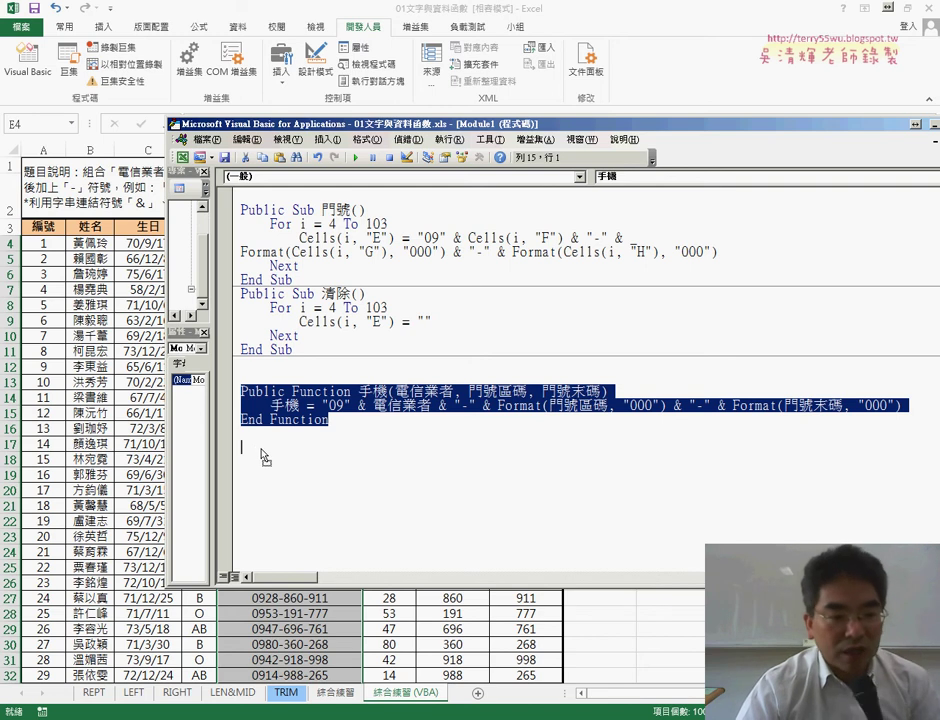
pyautogui.write('Public Function 手機(電信業者, 門號區碼, 門號末碼)     手機 = "09" & 電信業者 & "-" & Format(門號區碼, "000") & "-" & Format(門號末碼, "000") End Function')
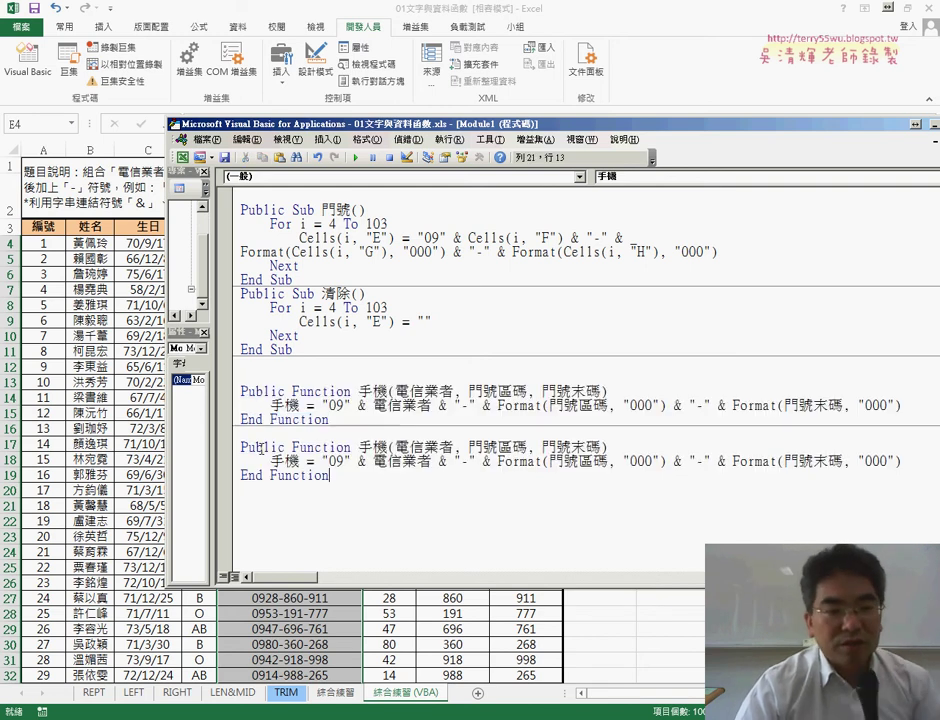
# - Rename the copied function to 手機範圍 and remove its second and third parameters
pyautogui.click(403, 447)
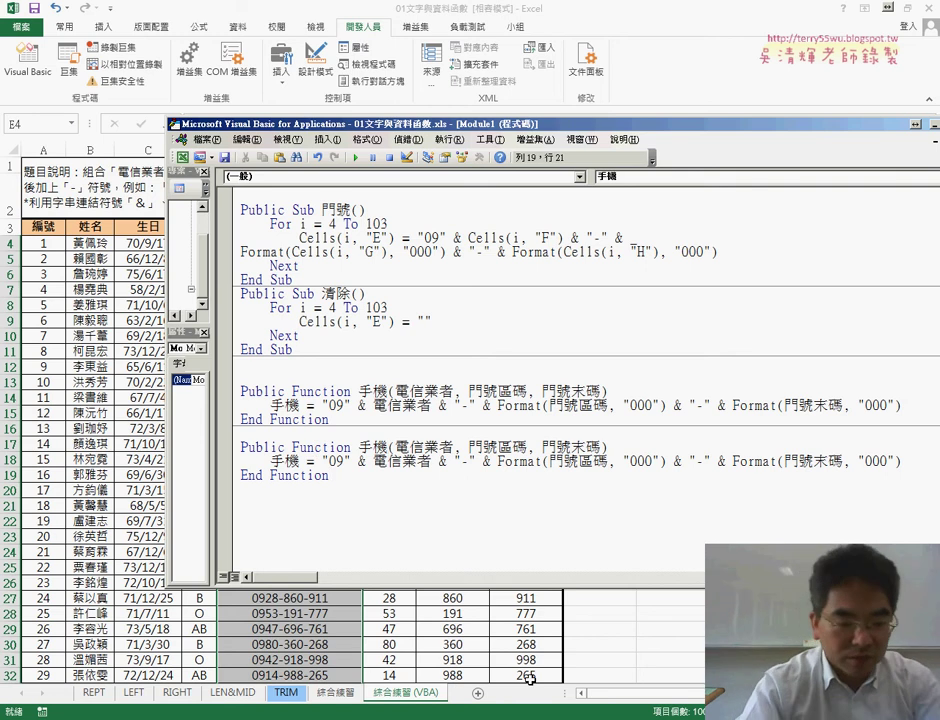
pyautogui.write('飯')
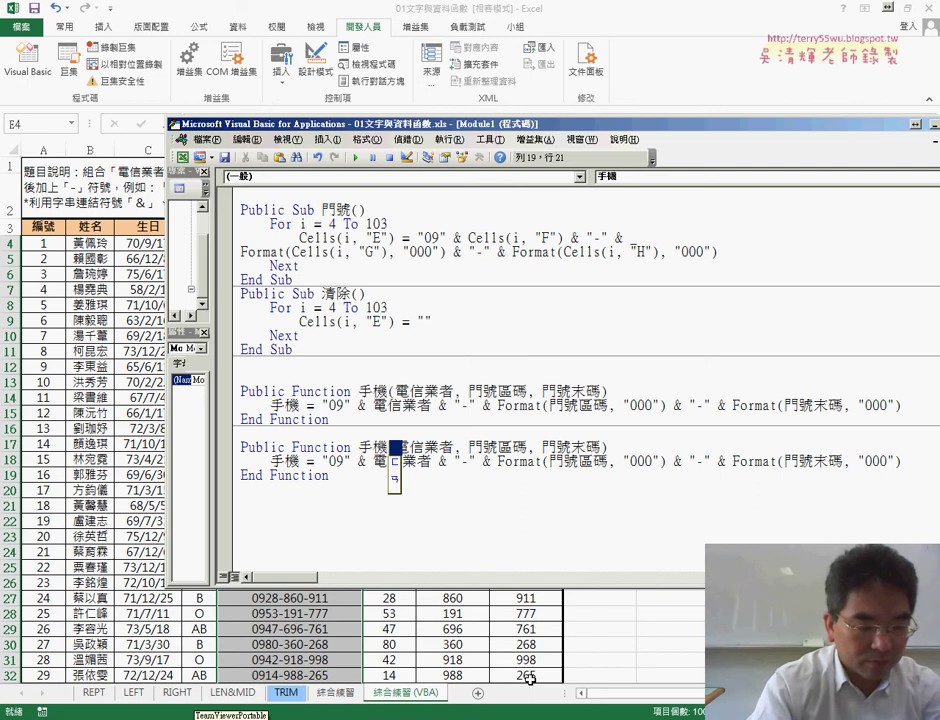
pyautogui.write('範圍')
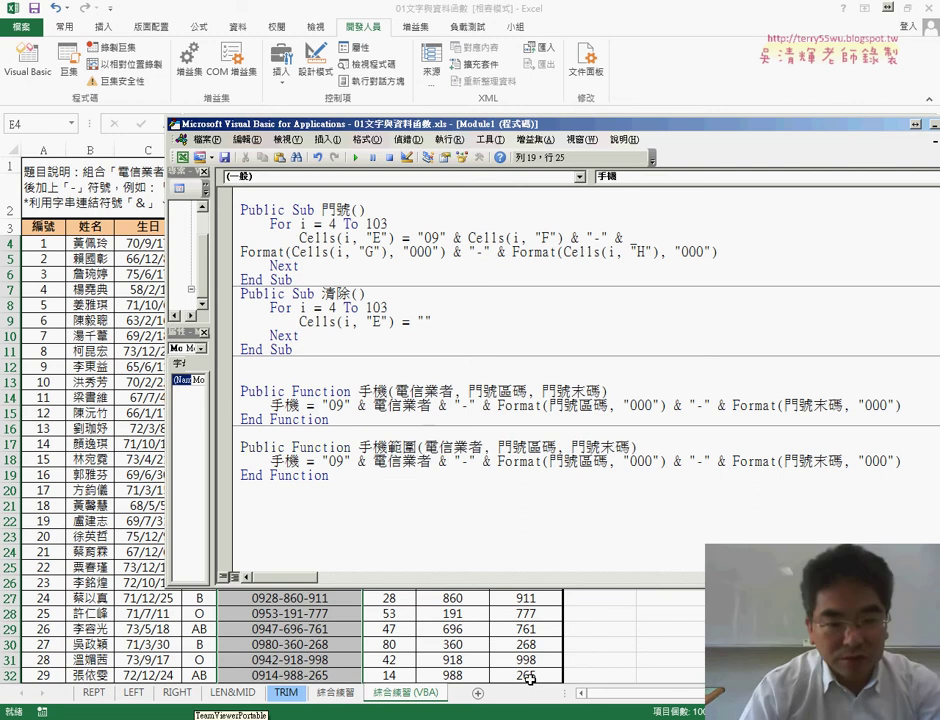
pyautogui.hotkey('shift', 'Right')
pyautogui.hotkey('shift', 'Right')
pyautogui.hotkey('shift', 'Right')
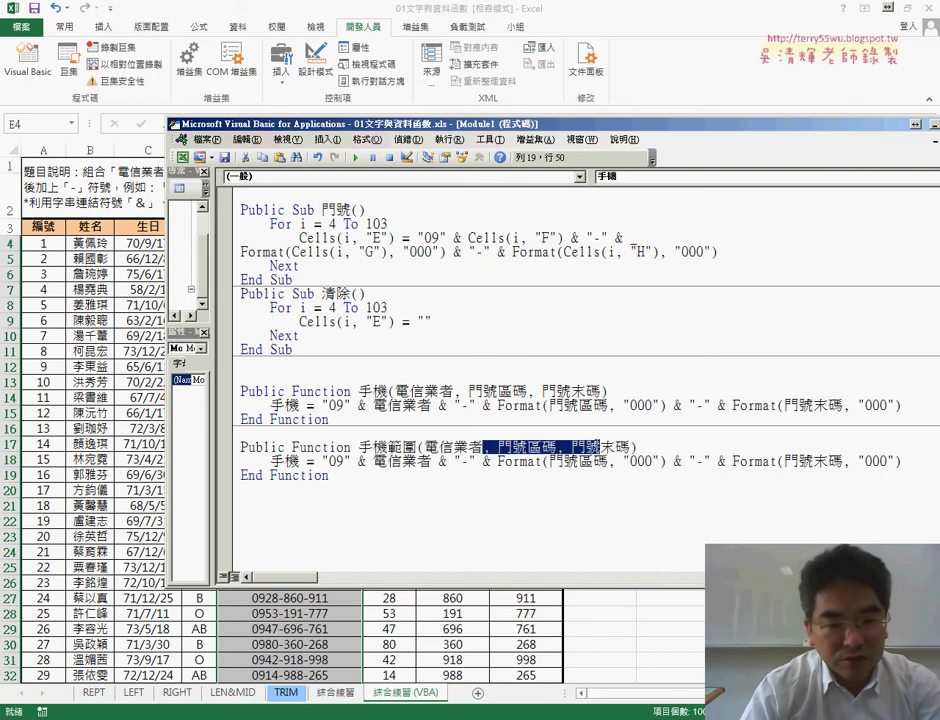
pyautogui.press('Delete')
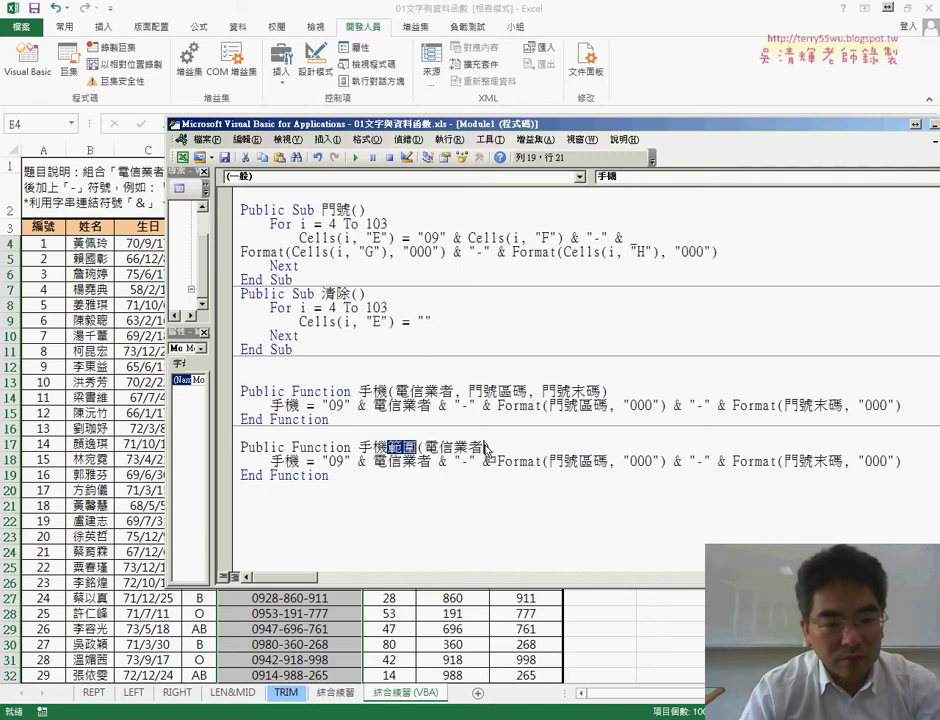
# - Rename the parameter to 電信業者範圍 and start an indented a= line
pyautogui.click(487, 447)
pyautogui.hotkey('ctrl', 'v')
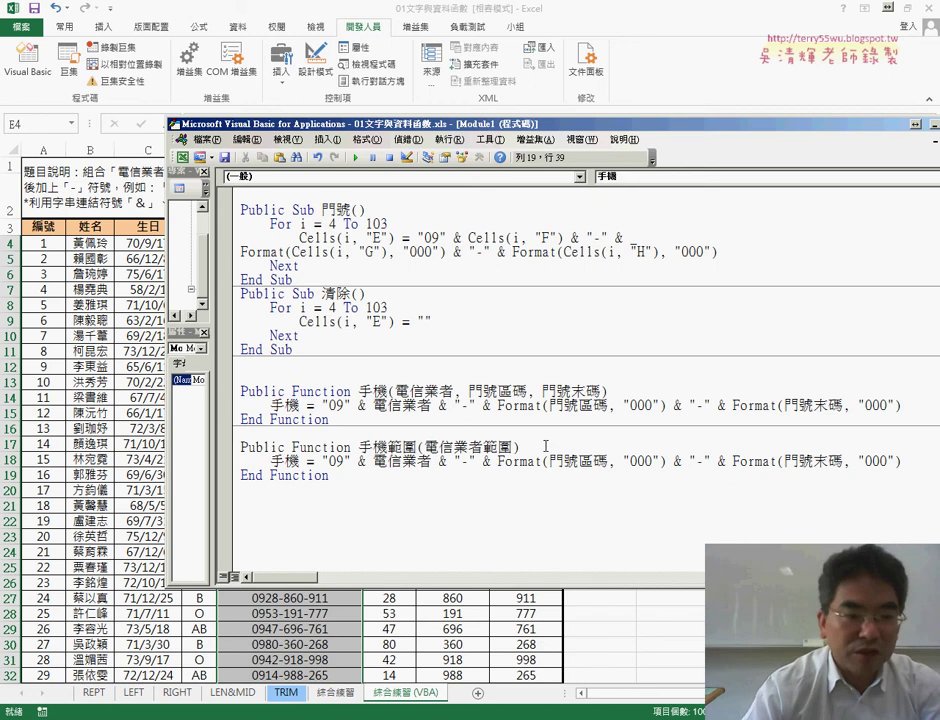
pyautogui.press('Return')
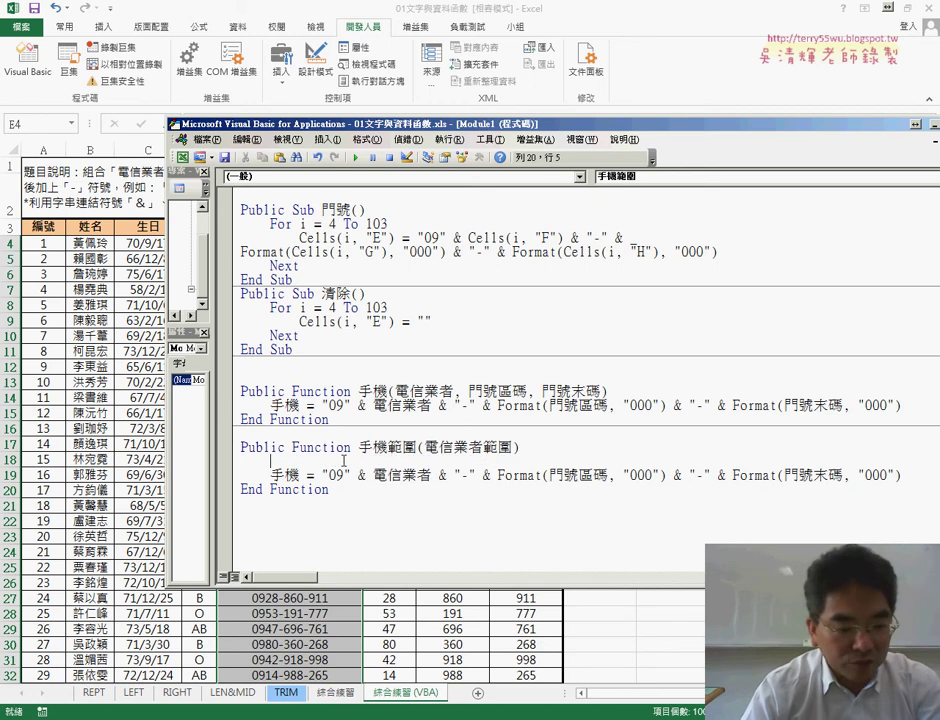
pyautogui.press('Tab')
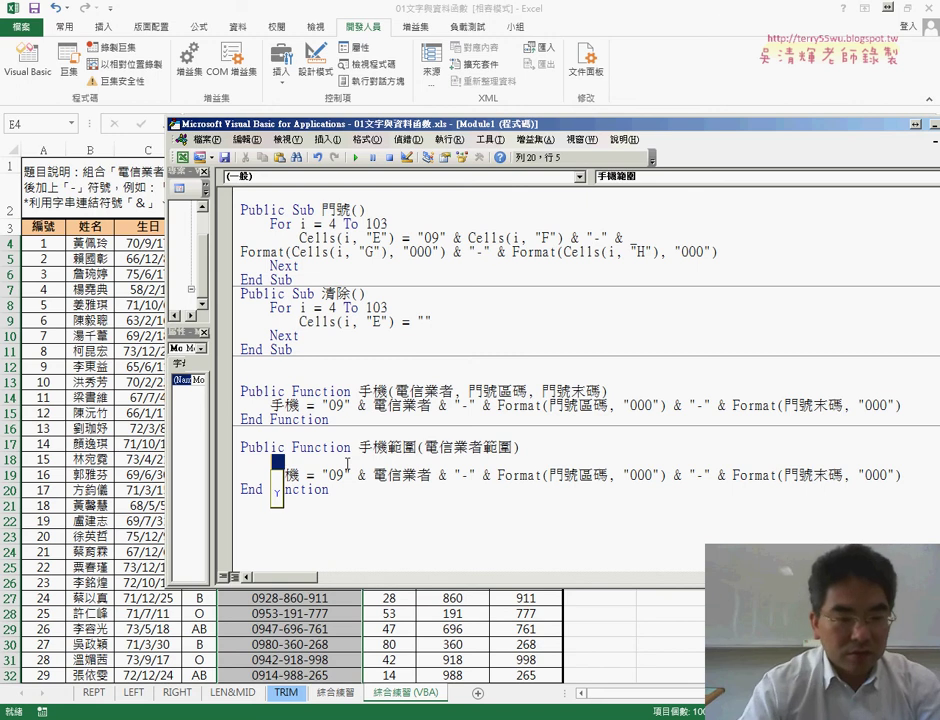
pyautogui.write('a=')
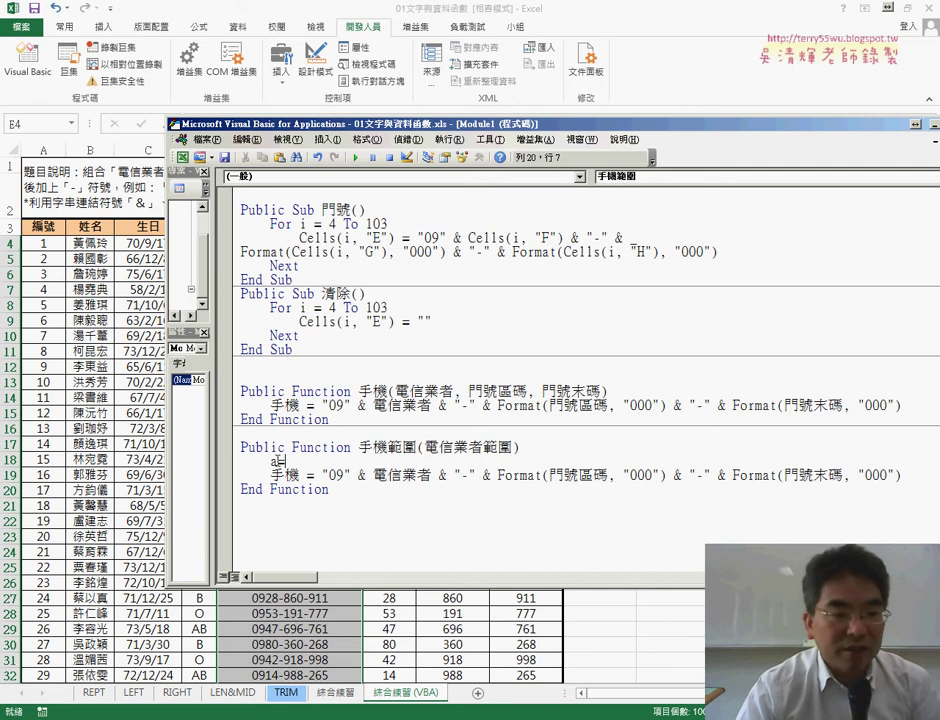
# - Complete the body line as a = 電信業者範圍 by pasting the parameter name
pyautogui.moveTo(282, 461); pyautogui.dragTo(271, 461)
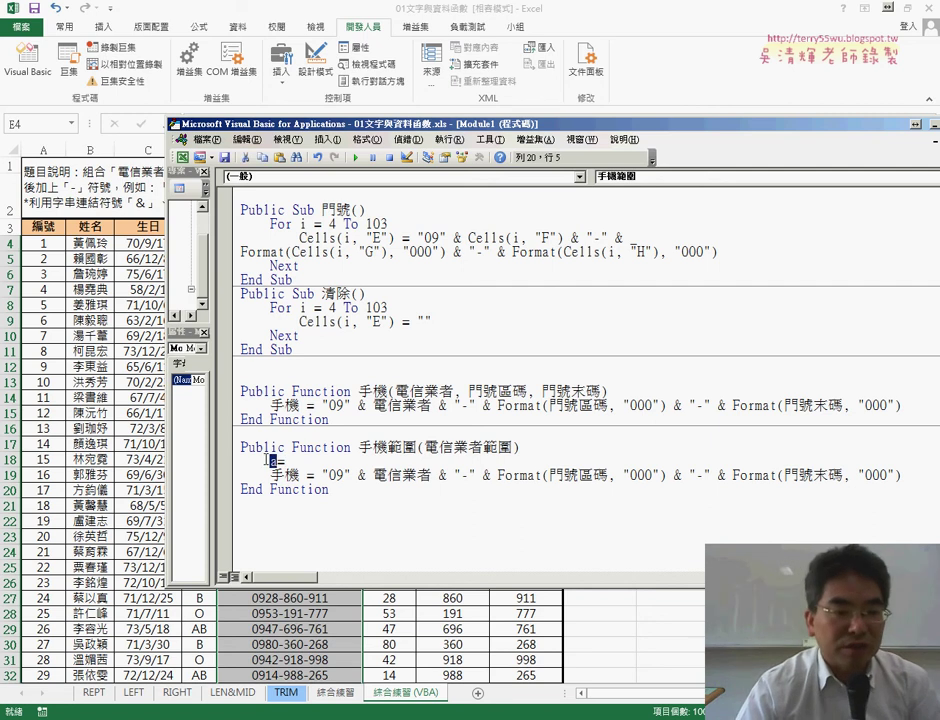
pyautogui.click(432, 452)
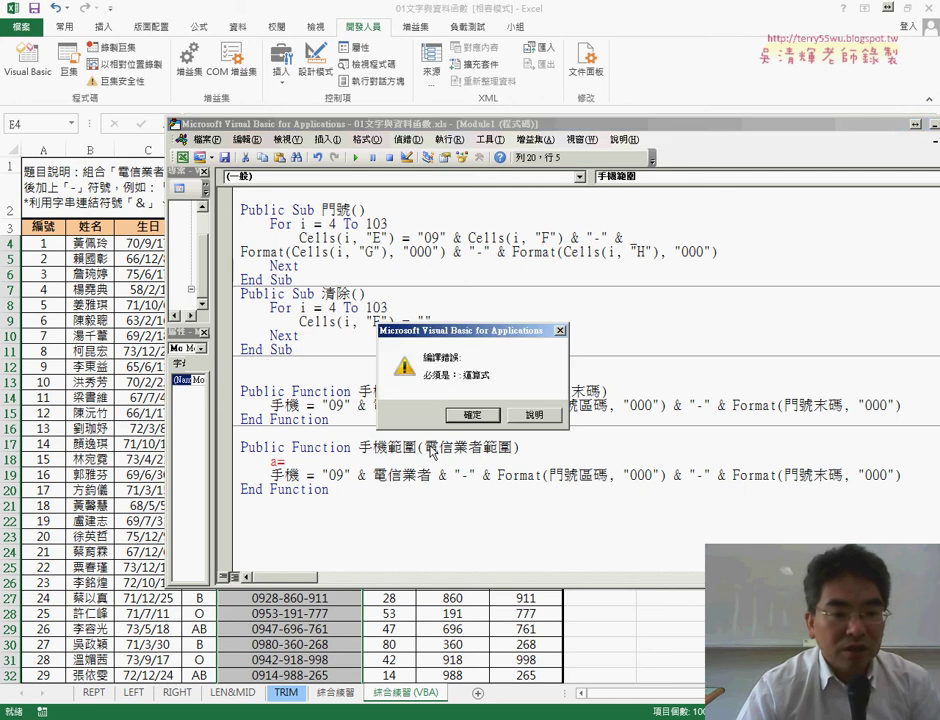
pyautogui.click(459, 416)
pyautogui.moveTo(424, 447); pyautogui.dragTo(511, 447)
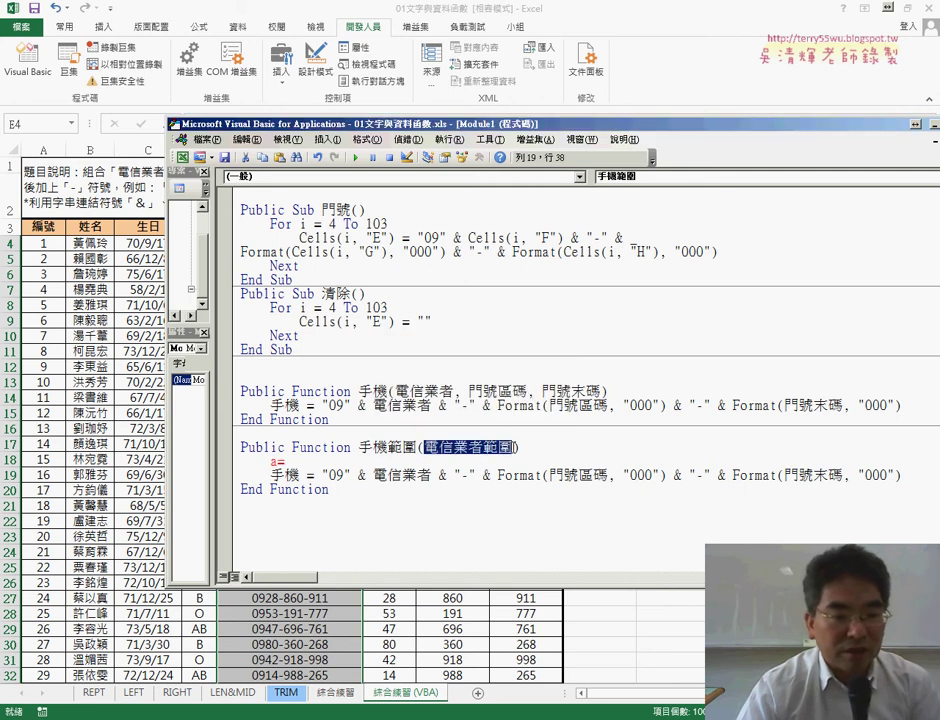
pyautogui.hotkey('ctrl', 'c')
pyautogui.click(327, 462)
pyautogui.hotkey('ctrl', 'v')
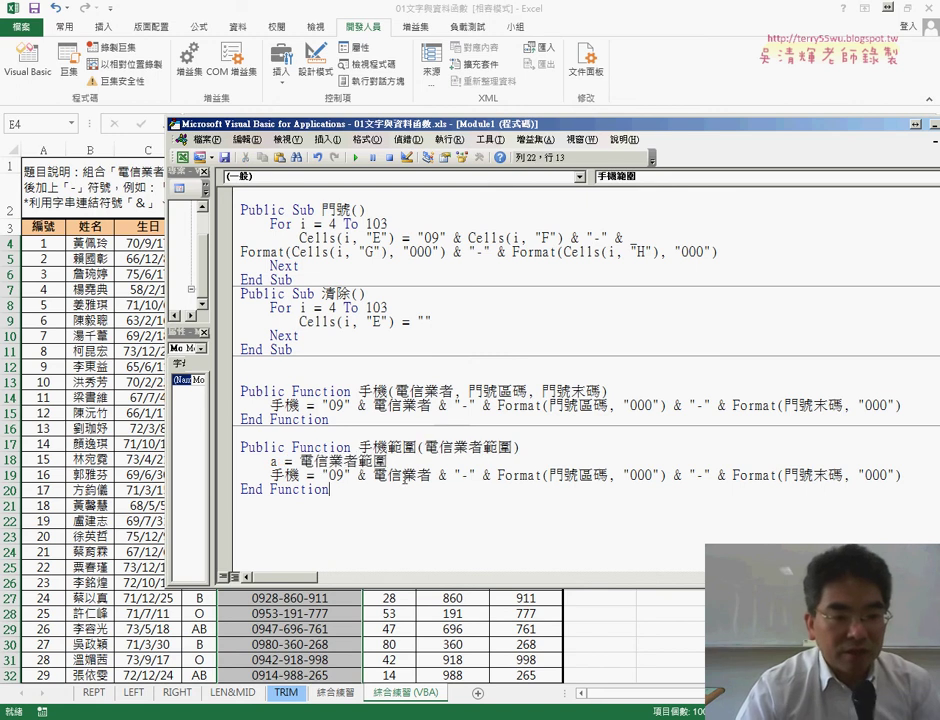
pyautogui.hotkey('shift', 'Left')
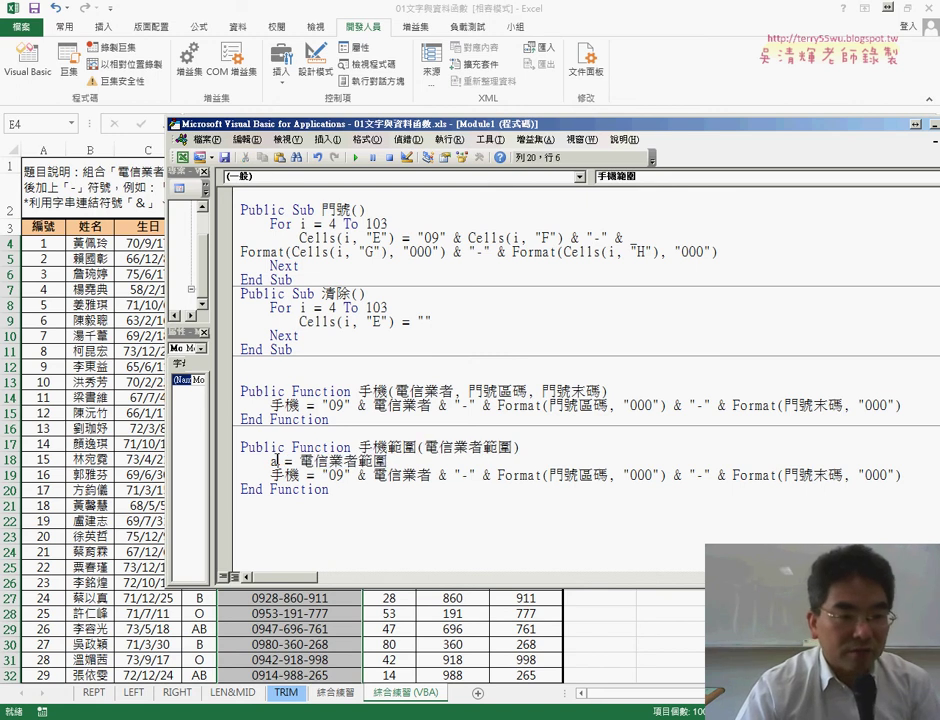
pyautogui.doubleClick(272, 462)
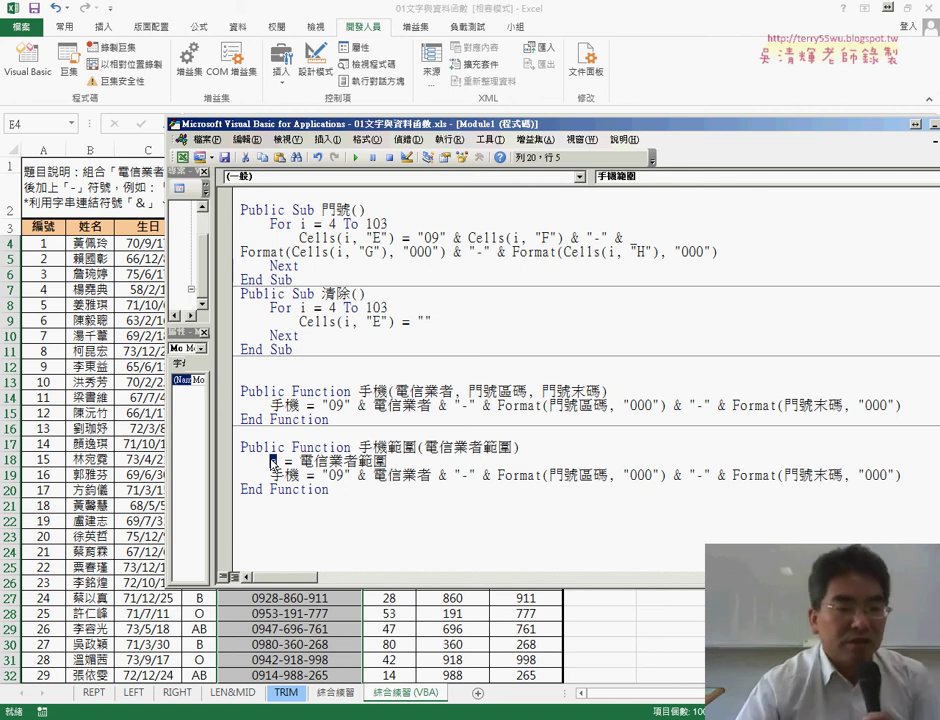
# - Replace 電信業者, 門號區碼, 門號末碼 in the return line with a(1,1), a(1,2), a(1,3)
pyautogui.moveTo(373, 476); pyautogui.dragTo(428, 476)
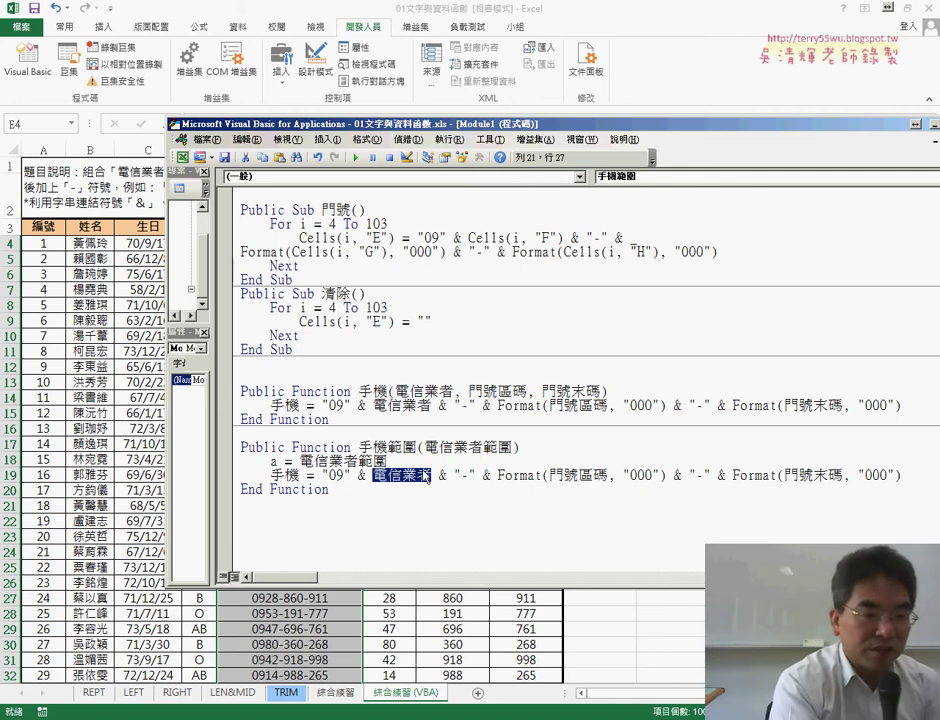
pyautogui.write('a(')
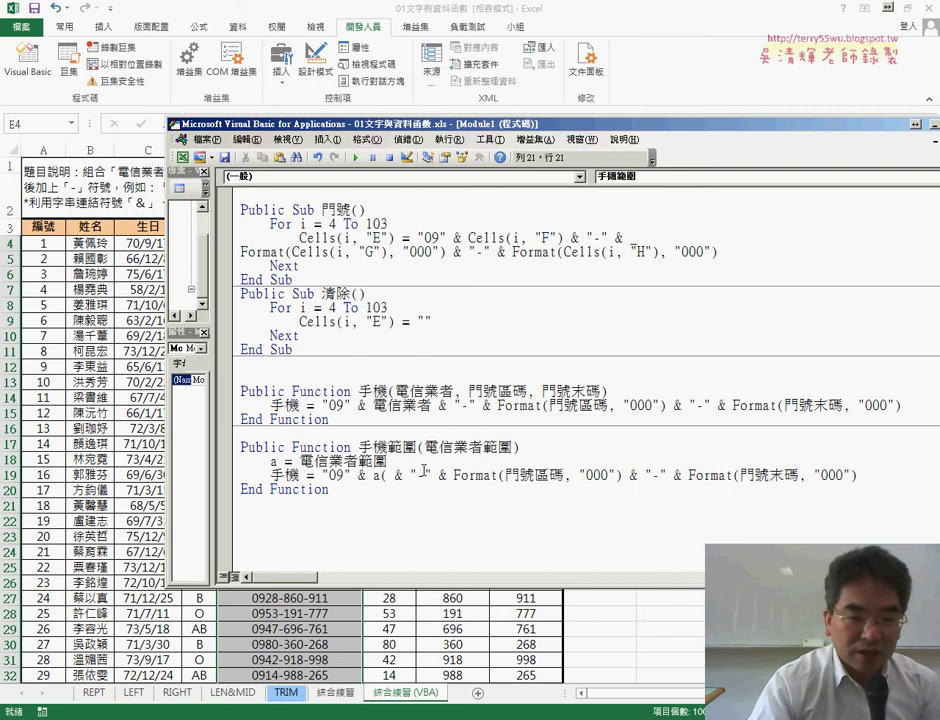
pyautogui.write('1,1')
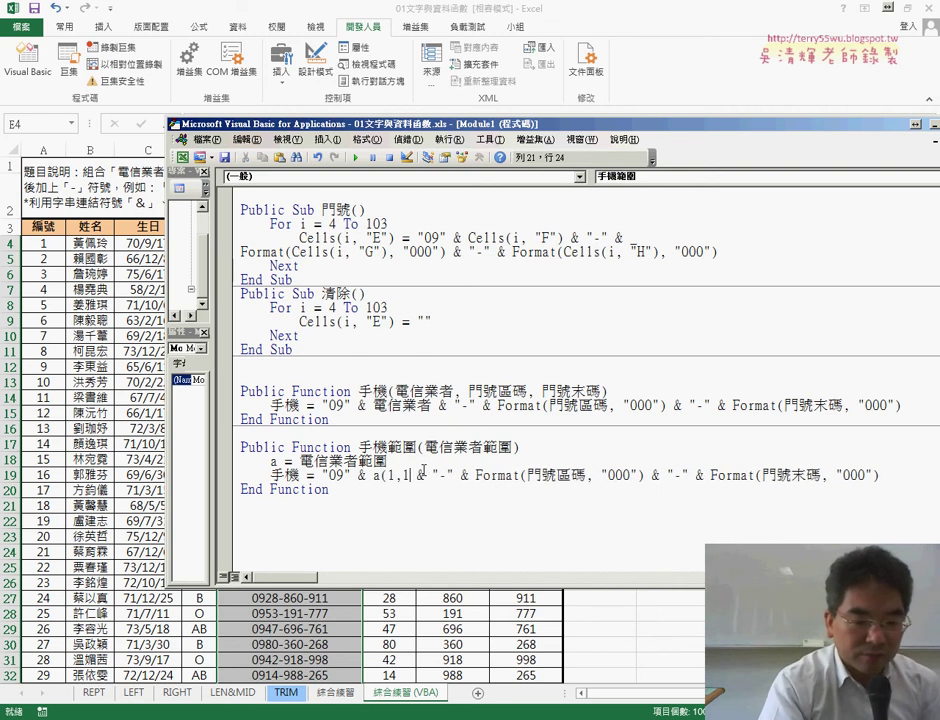
pyautogui.write(')')
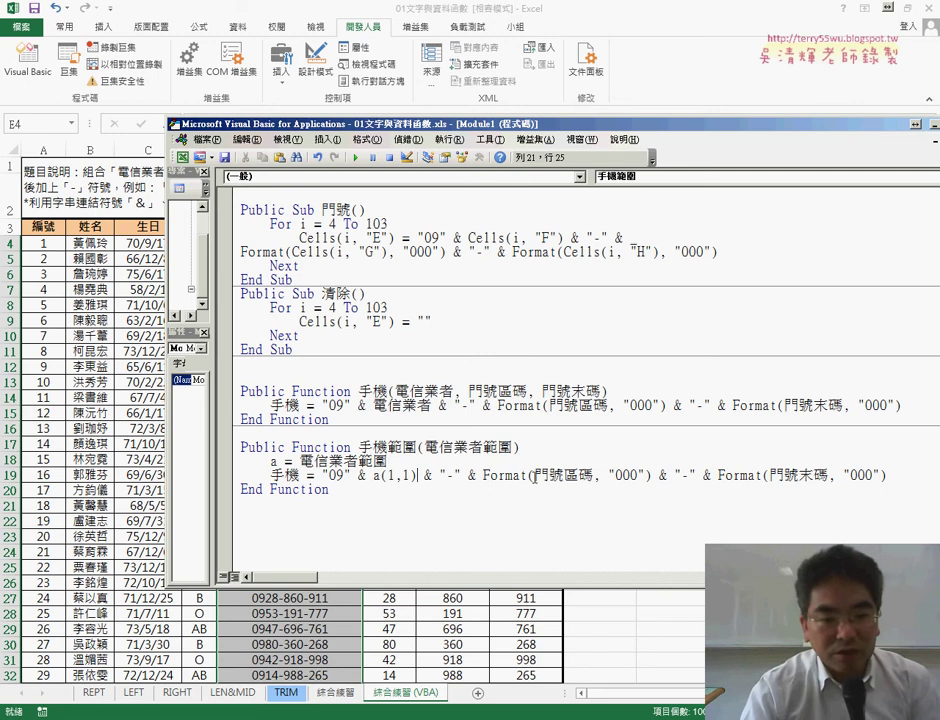
pyautogui.moveTo(418, 476); pyautogui.dragTo(373, 476)
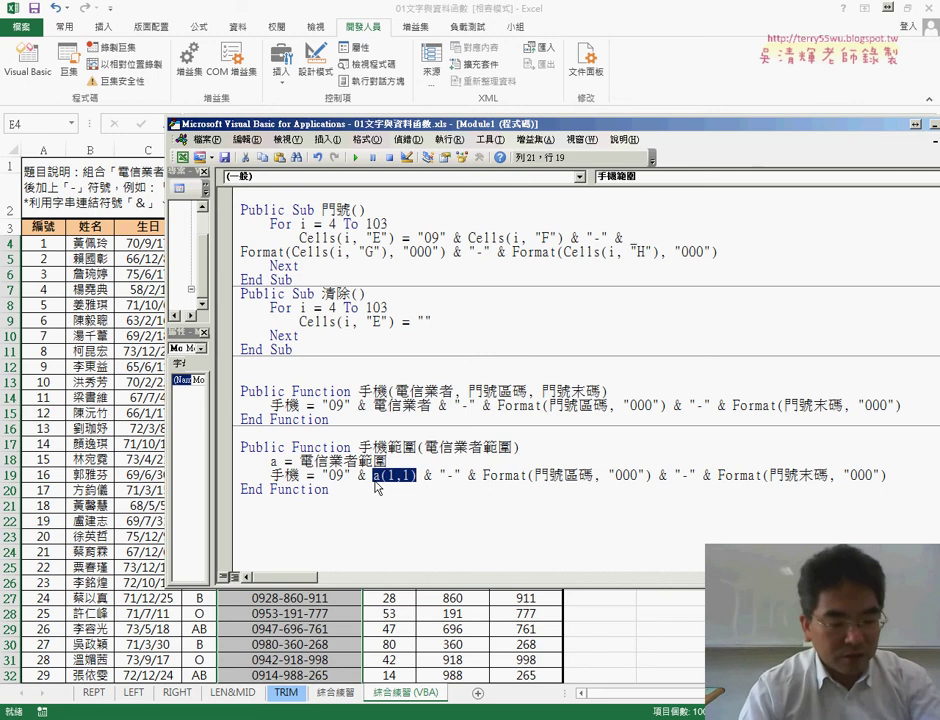
pyautogui.moveTo(594, 476); pyautogui.dragTo(535, 476)
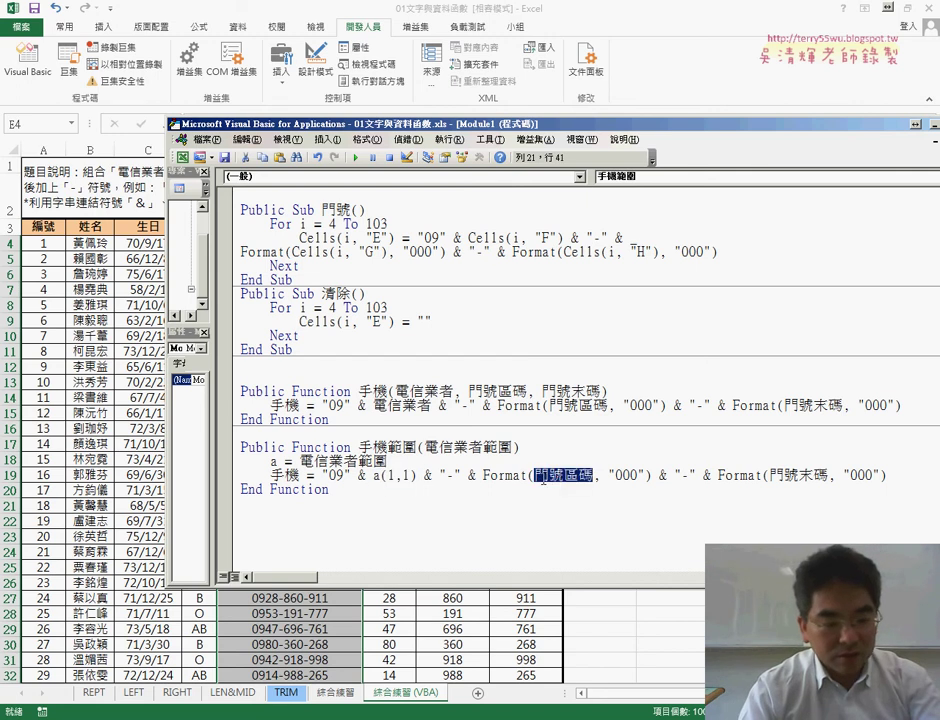
pyautogui.hotkey('ctrl', 'v')
pyautogui.doubleClick(566, 476)
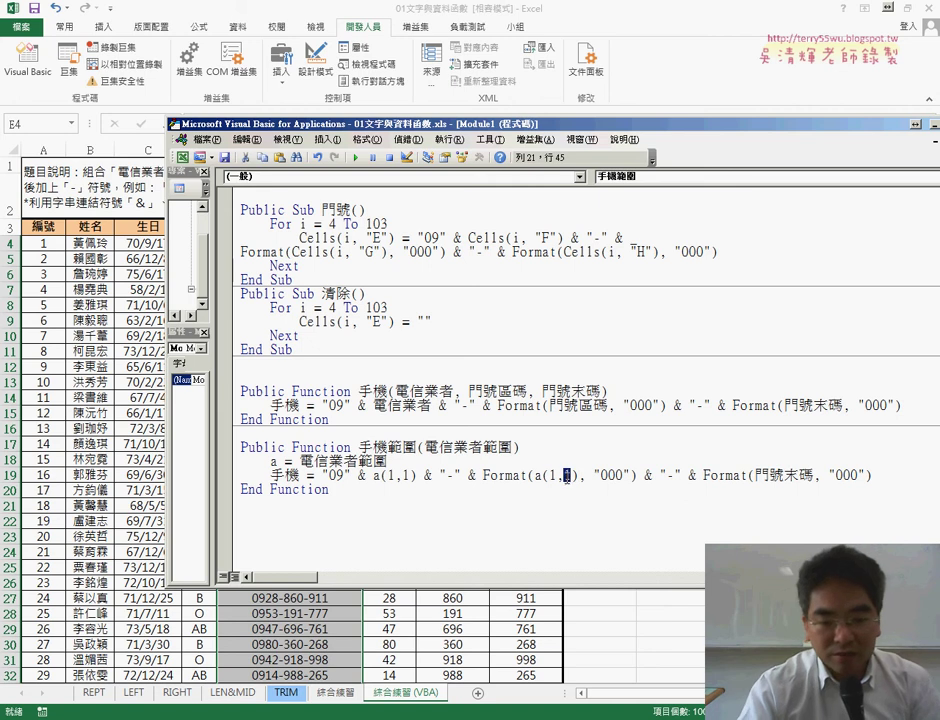
pyautogui.write('2')
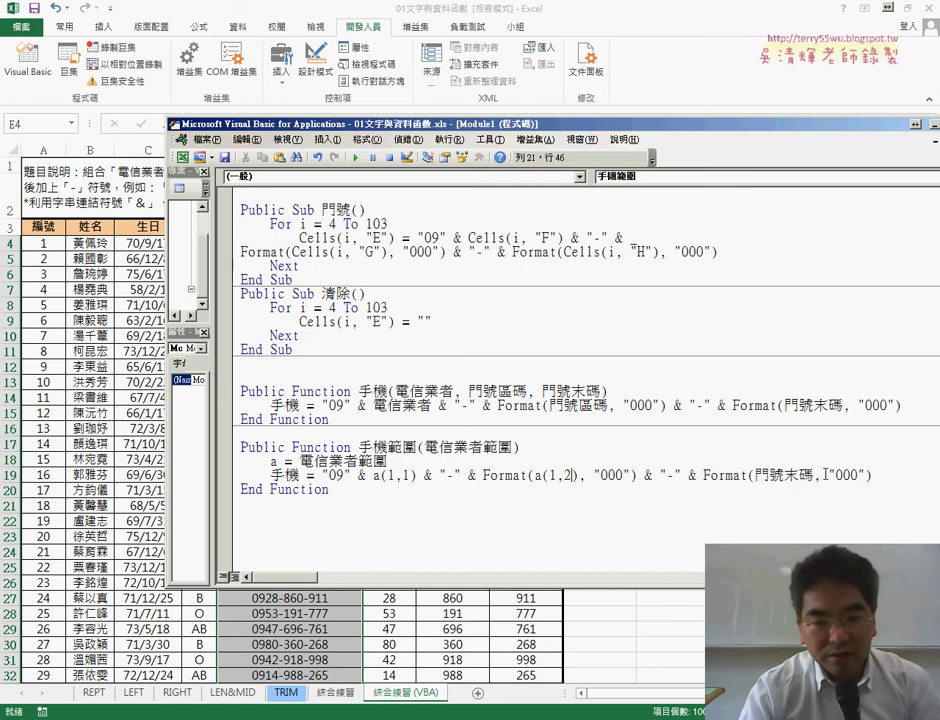
pyautogui.moveTo(812, 476); pyautogui.dragTo(754, 476)
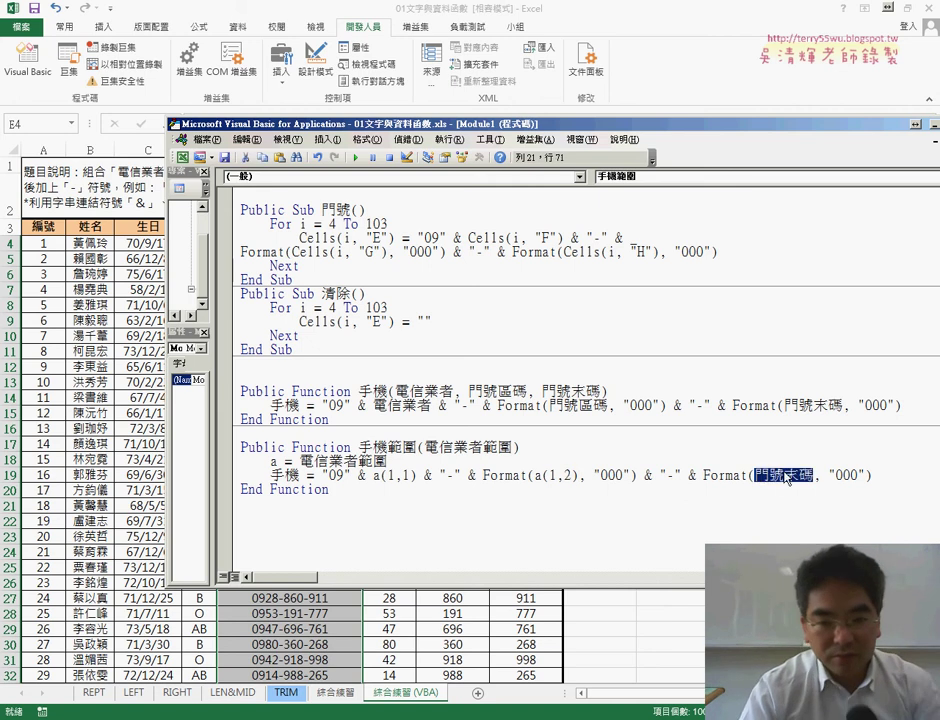
pyautogui.write('a(1,1)')
pyautogui.moveTo(794, 475); pyautogui.dragTo(784, 477)
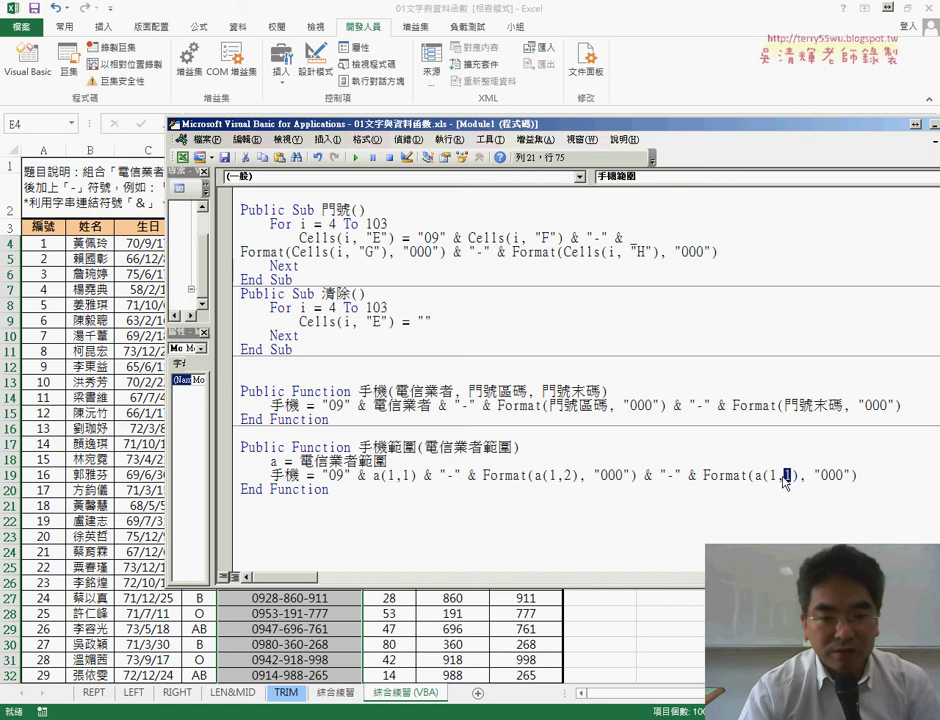
pyautogui.write('3')
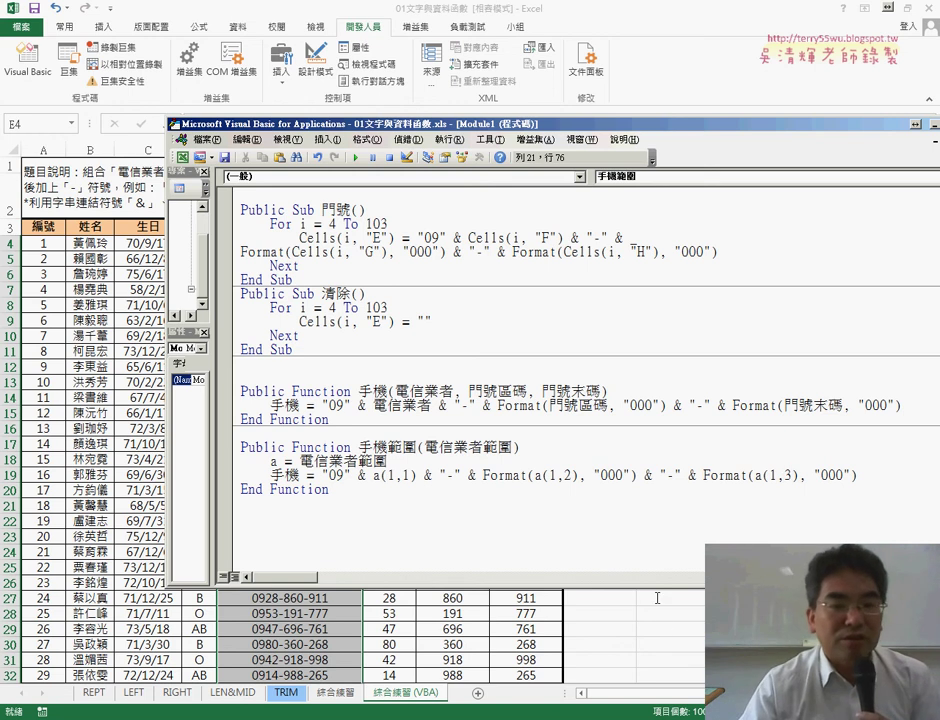
# - Run the 清除 macro on the worksheet and dismiss the resulting compile error
pyautogui.hotkey('alt', 'F11')
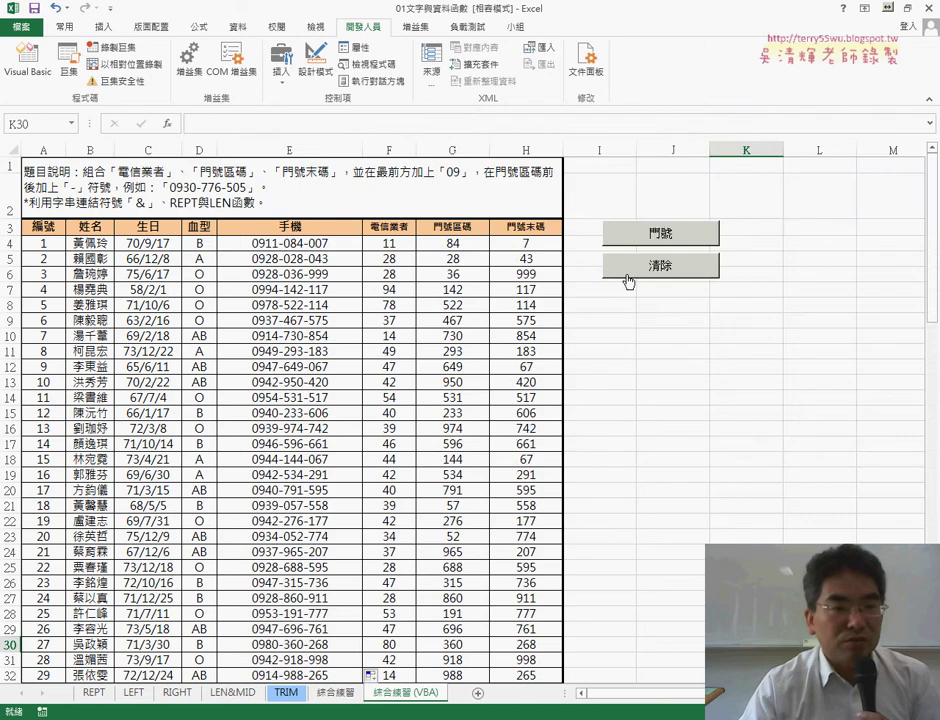
pyautogui.click(628, 278)
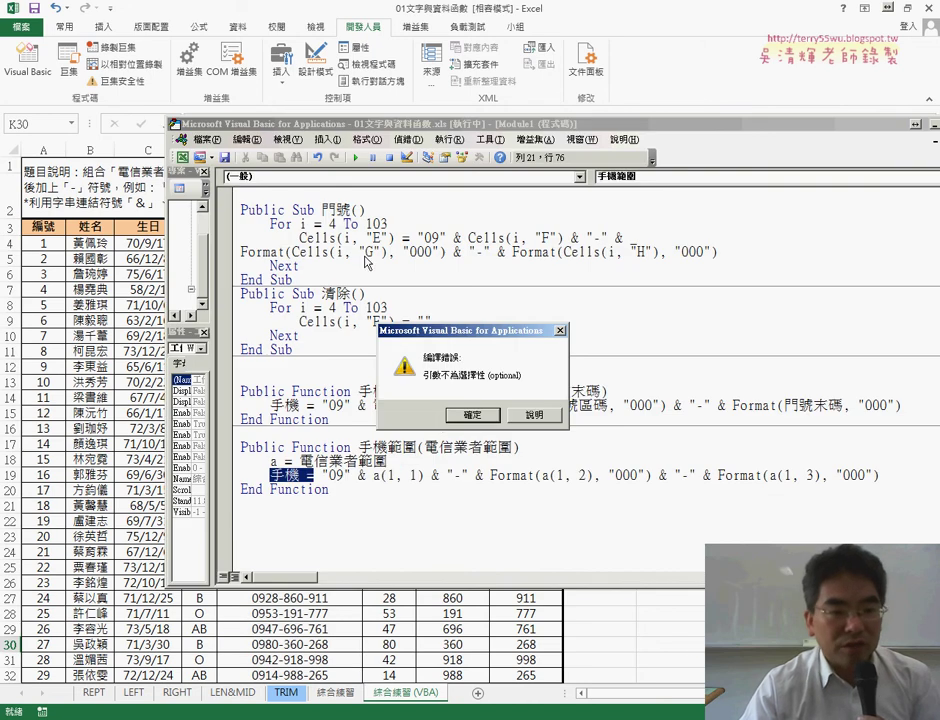
pyautogui.click(474, 416)
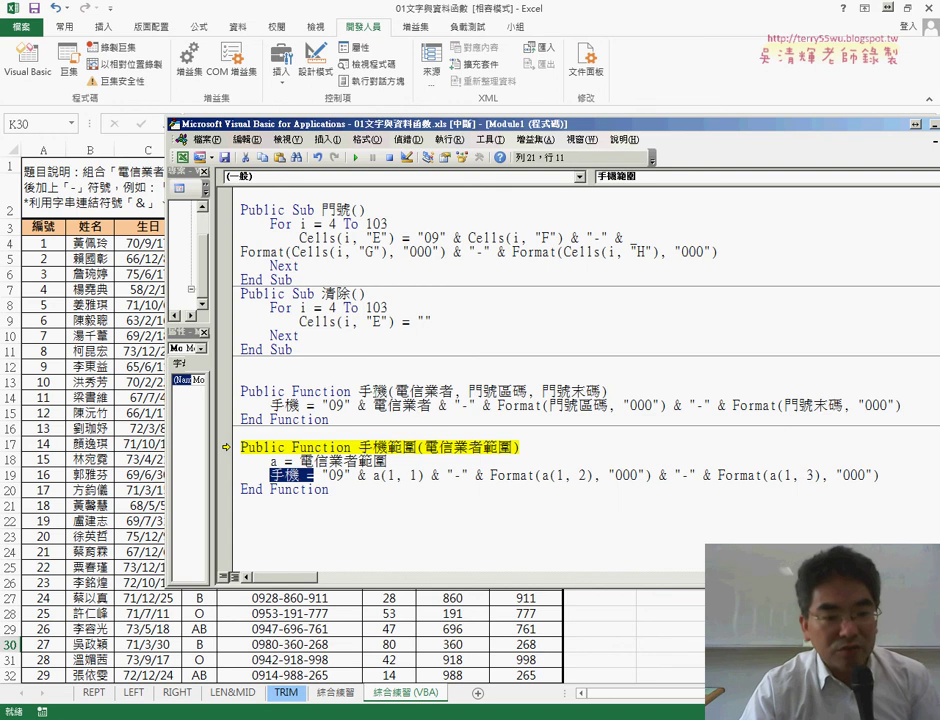
# - Change the return line to assign 手機範圍, reset execution, and reselect E4 on the sheet
pyautogui.moveTo(404, 447); pyautogui.dragTo(430, 447)
pyautogui.hotkey('ctrl', 'c')
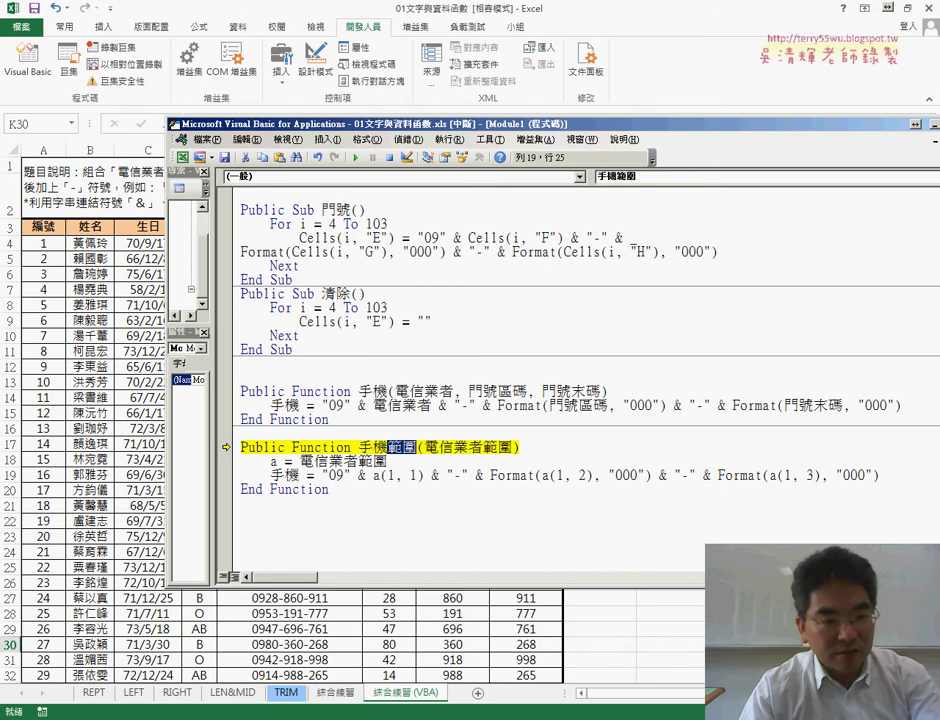
pyautogui.click(298, 475)
pyautogui.hotkey('ctrl', 'v')
pyautogui.click(332, 514)
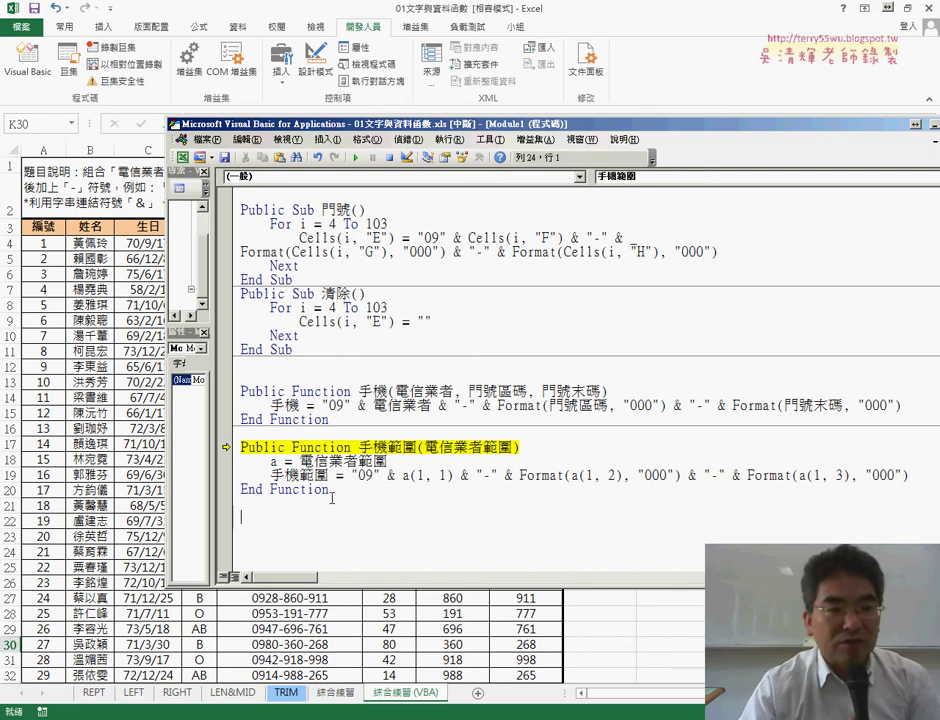
pyautogui.click(389, 157)
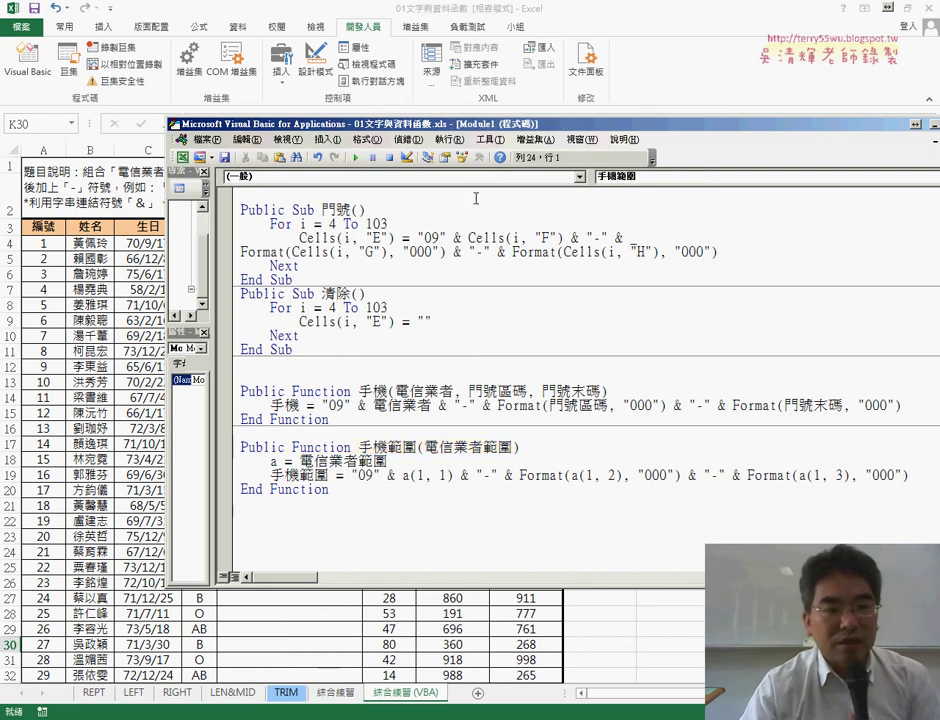
pyautogui.click(790, 87)
pyautogui.click(331, 241)
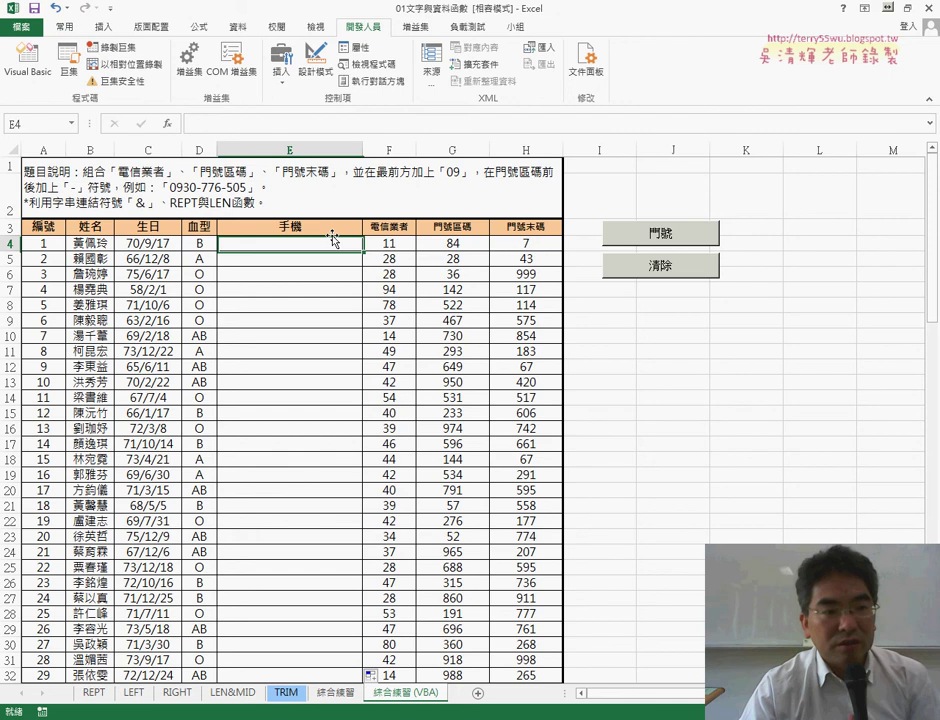
pyautogui.click(171, 124)
pyautogui.doubleClick(440, 371)
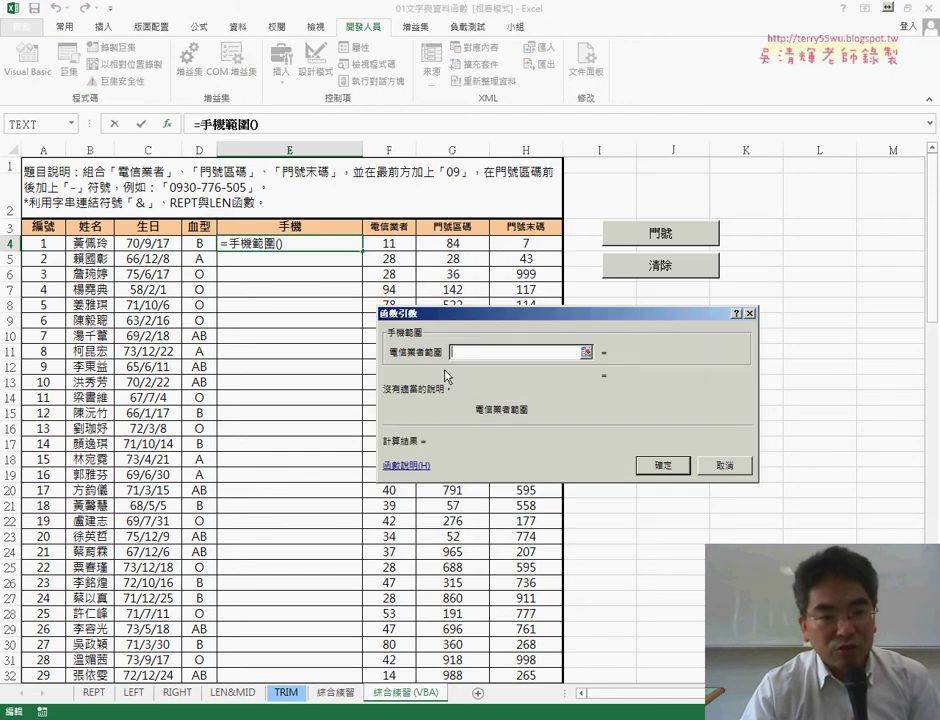
pyautogui.moveTo(388, 243); pyautogui.dragTo(522, 244)
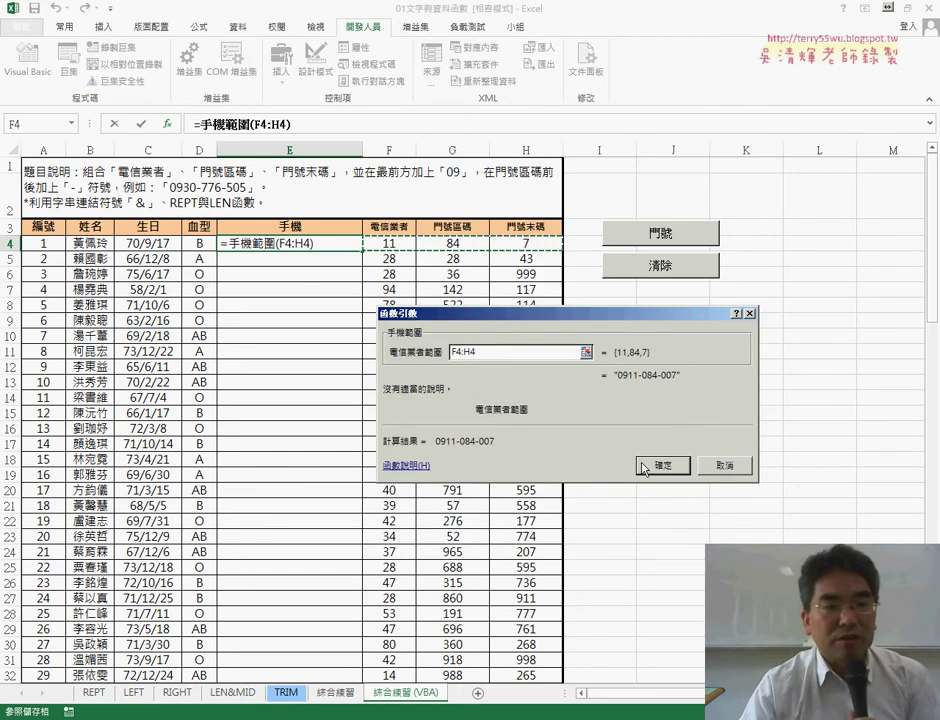
pyautogui.click(768, 465)
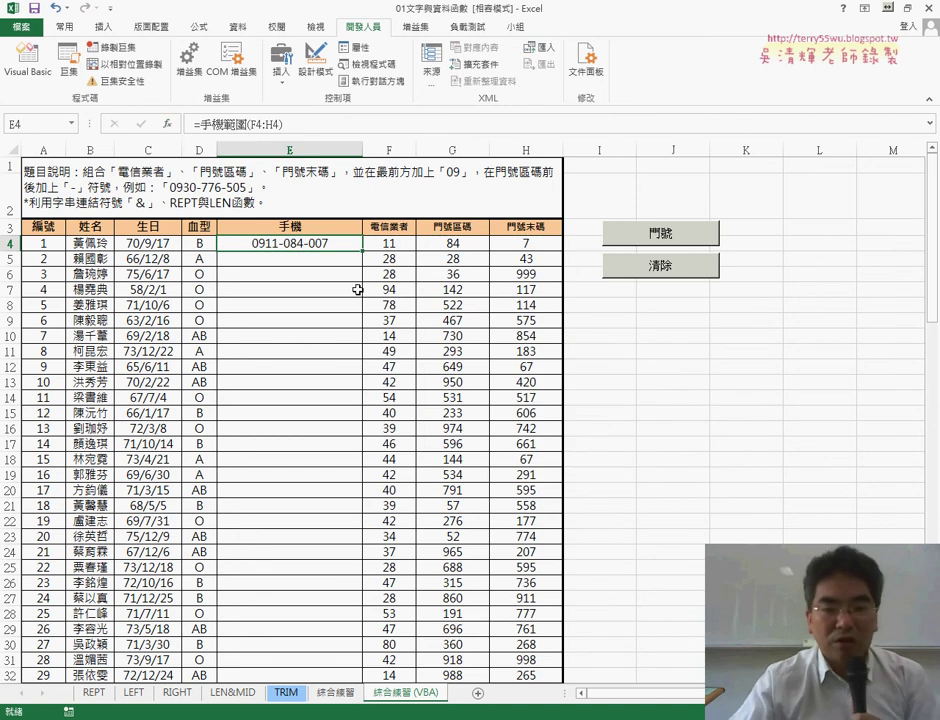
pyautogui.moveTo(605, 10)
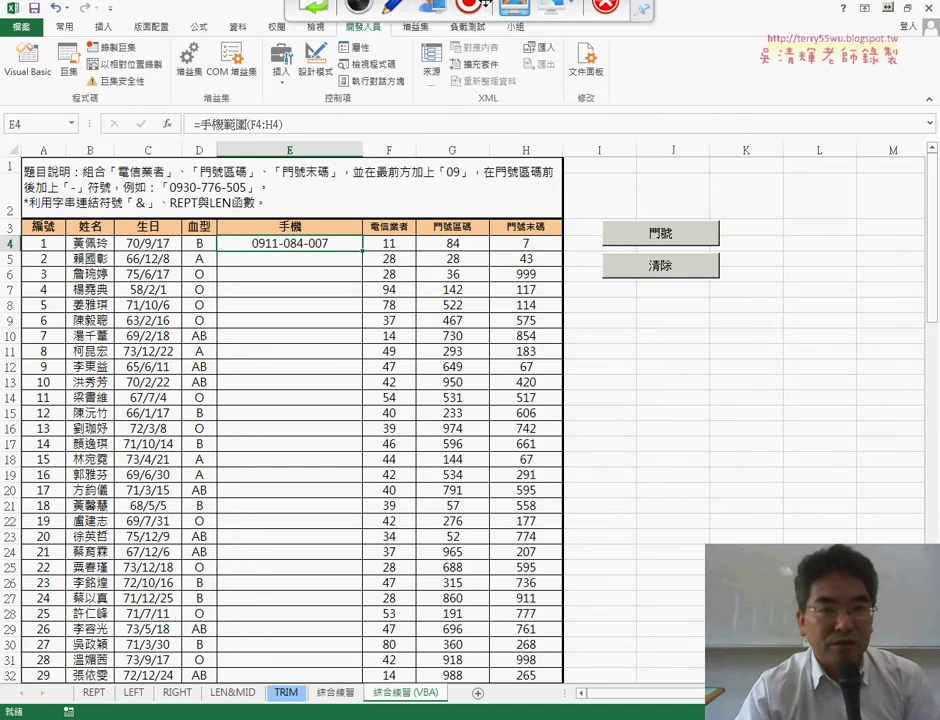
pyautogui.click(606, 27)
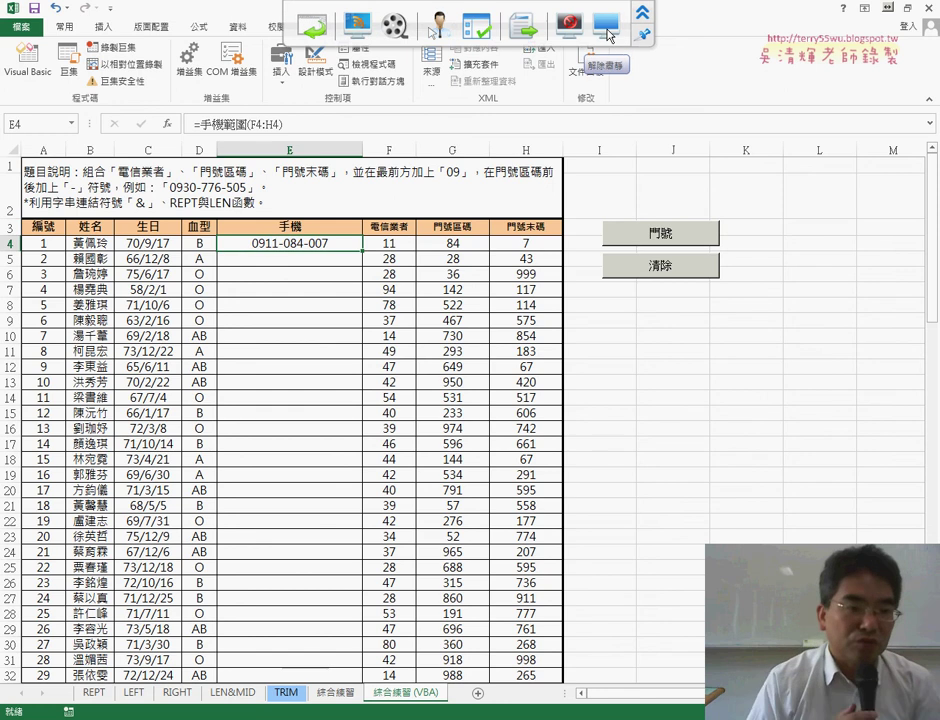